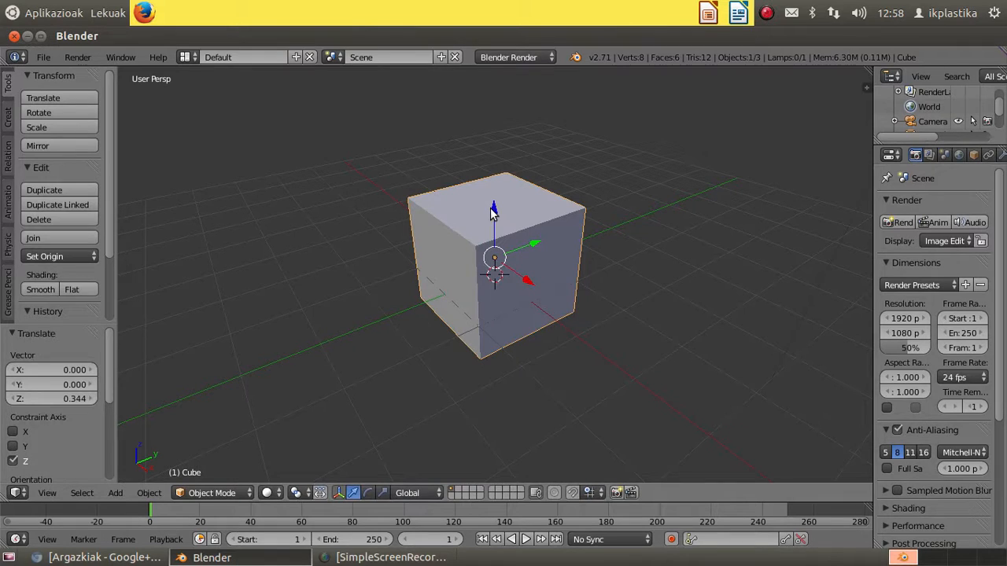
# Enter Edit Mode, lower the cube's mesh by about 0.088 and flatten it along Z with a scale of about 0.19.
pyautogui.press('Tab')
pyautogui.moveTo(494, 206)
pyautogui.mouseDown()
pyautogui.moveTo(494, 232)
pyautogui.moveTo(494, 210)
pyautogui.mouseUp()
pyautogui.press('s')
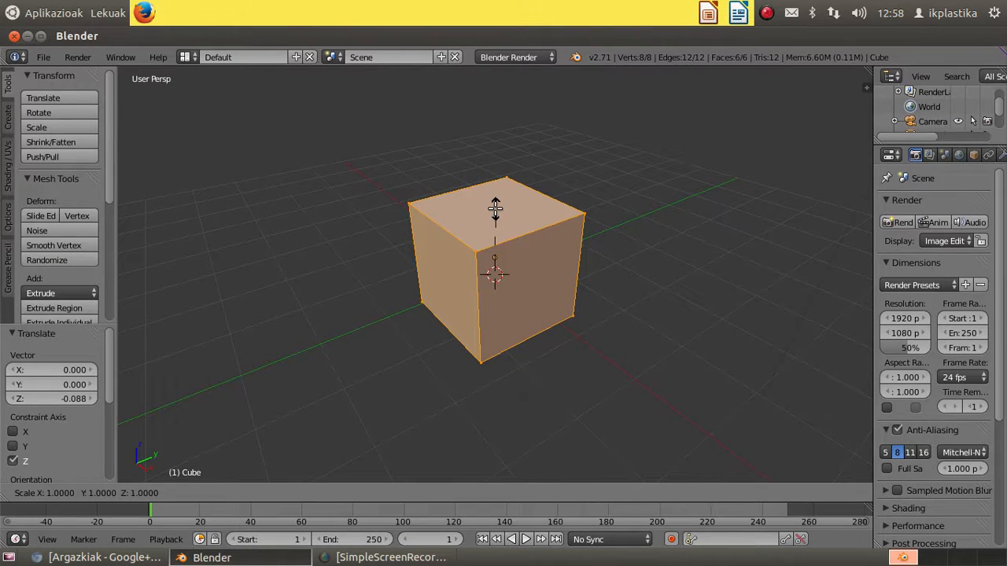
pyautogui.press('z')
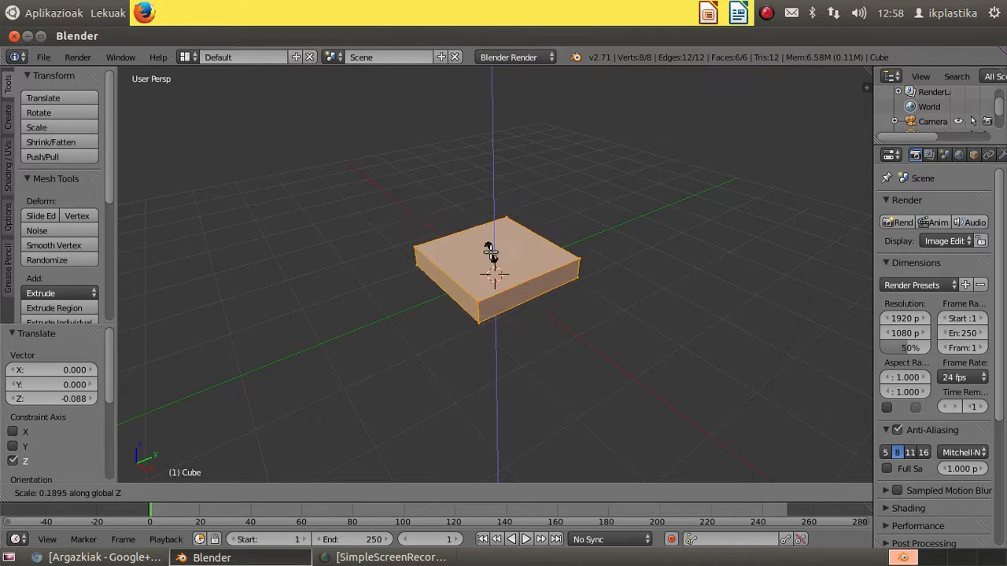
pyautogui.click(489, 252)
# Subdivide the entire flattened slab three times, using one cut each time.
pyautogui.moveTo(533, 338); pyautogui.dragTo(618, 363, button='middle')
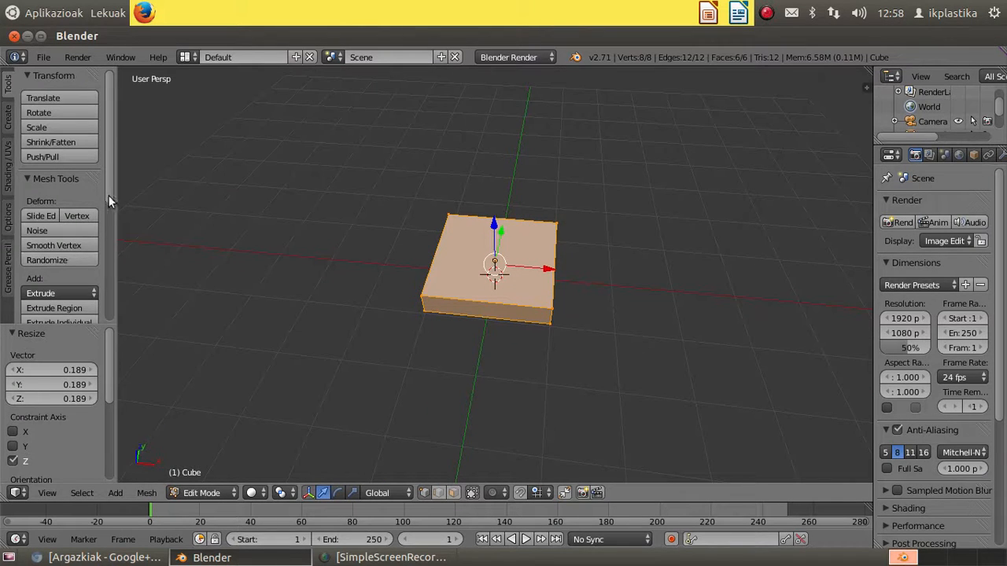
pyautogui.moveTo(113, 180); pyautogui.dragTo(114, 222)
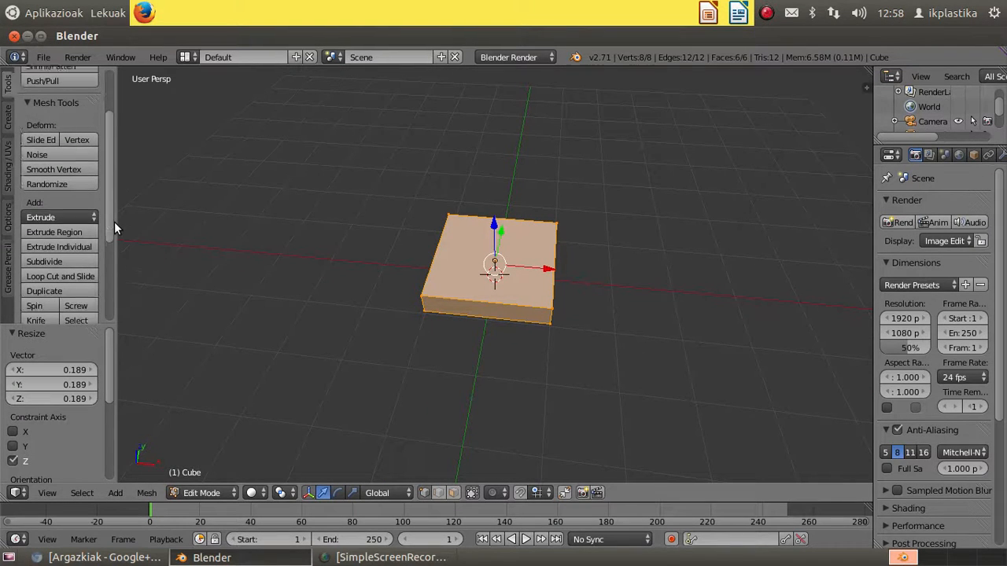
pyautogui.click(67, 256)
pyautogui.click(66, 257)
pyautogui.click(66, 257)
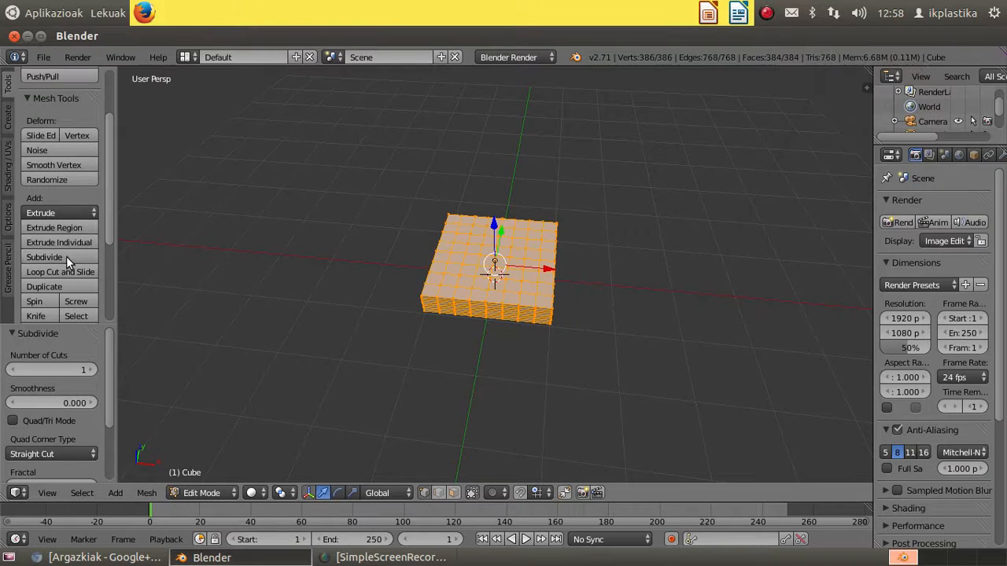
# Extrude four underside faces, each one face diagonally in from a corner, about 1.71 downward to form the legs.
pyautogui.scroll(3, 676, 304)
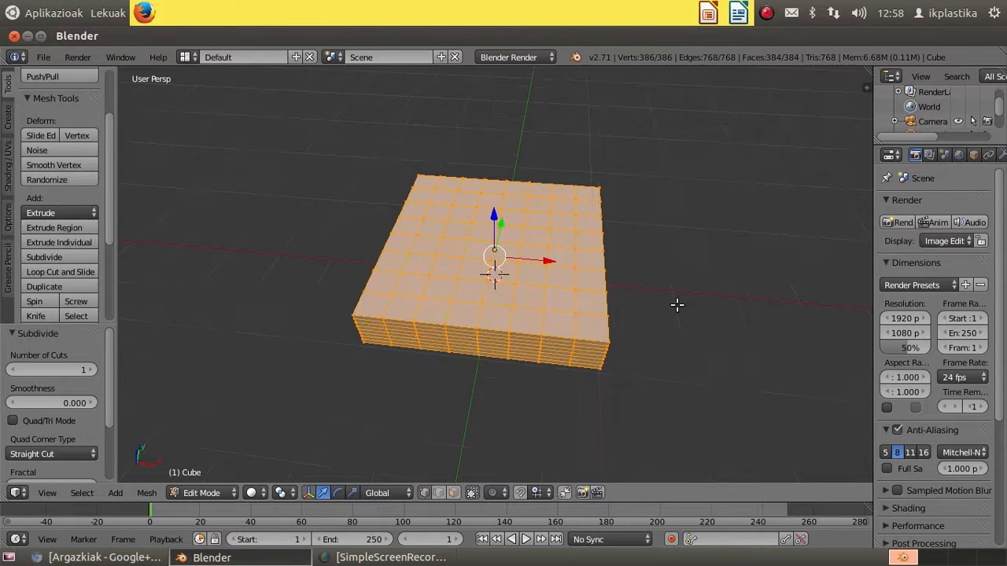
pyautogui.press('a')
pyautogui.moveTo(690, 292); pyautogui.dragTo(616, 142, button='middle')
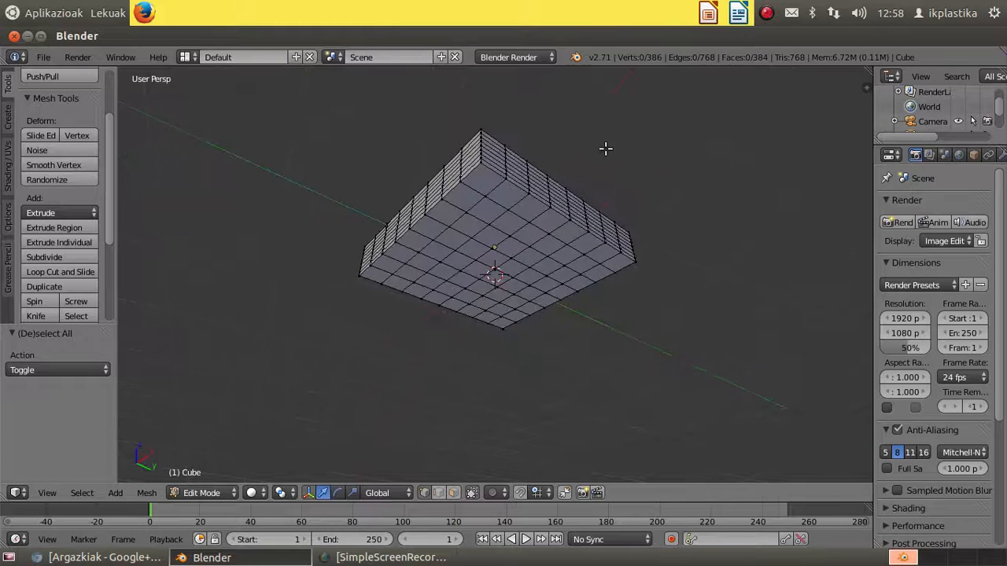
pyautogui.rightClick(492, 211)
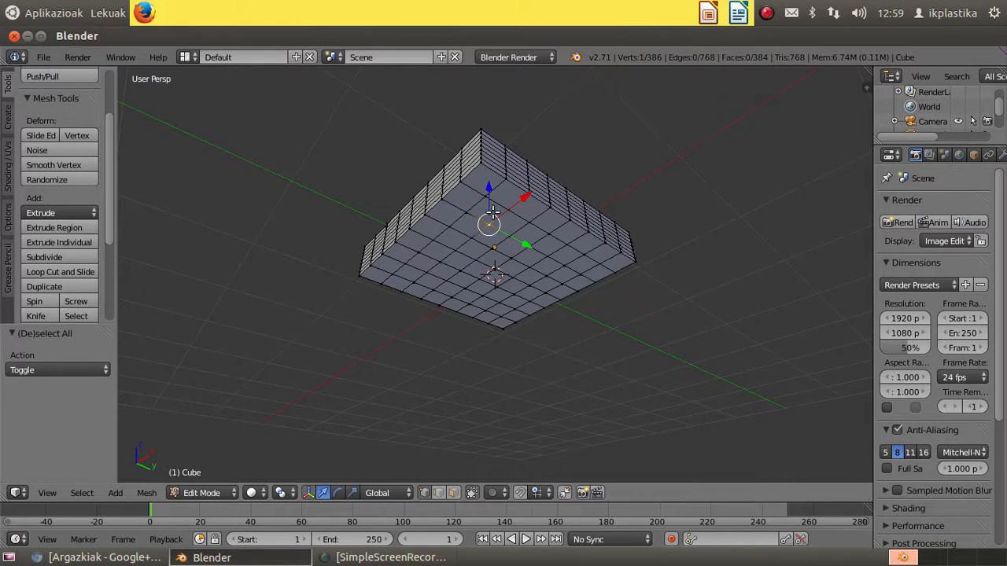
pyautogui.click(453, 493)
pyautogui.rightClick(488, 211)
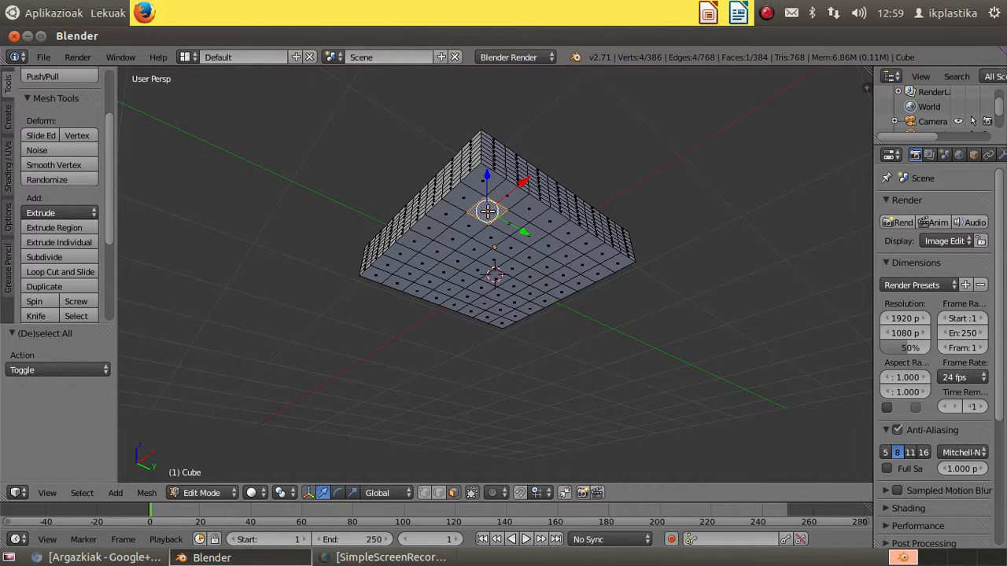
pyautogui.keyDown('shift'); pyautogui.rightClick(581, 266); pyautogui.keyUp('shift')
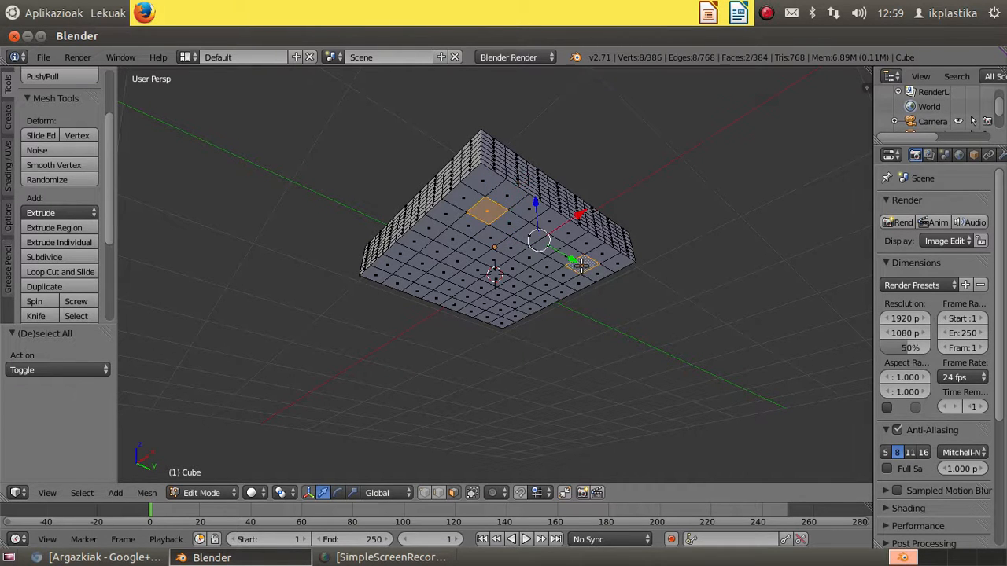
pyautogui.keyDown('shift'); pyautogui.rightClick(502, 309); pyautogui.keyUp('shift')
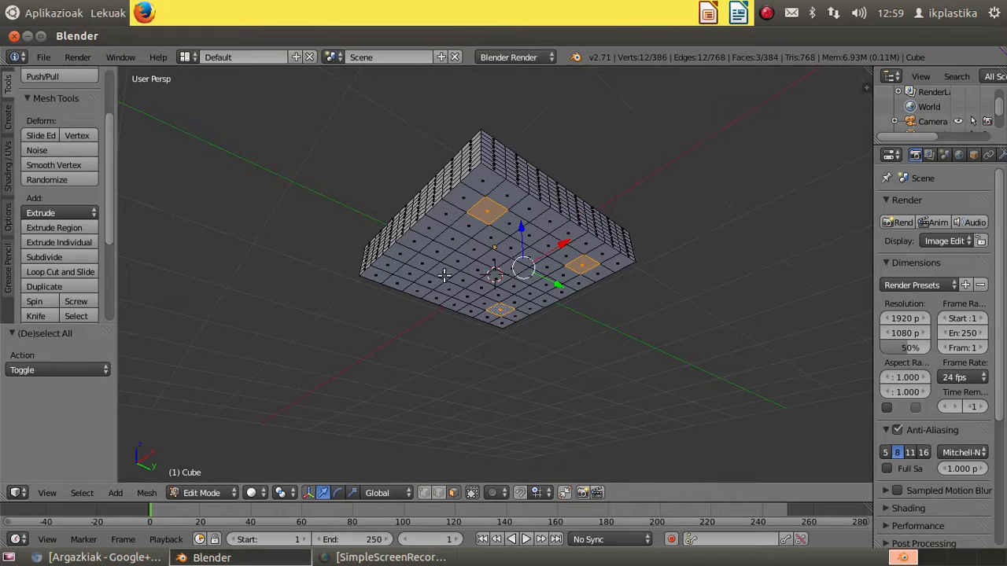
pyautogui.keyDown('shift'); pyautogui.rightClick(409, 273); pyautogui.keyUp('shift')
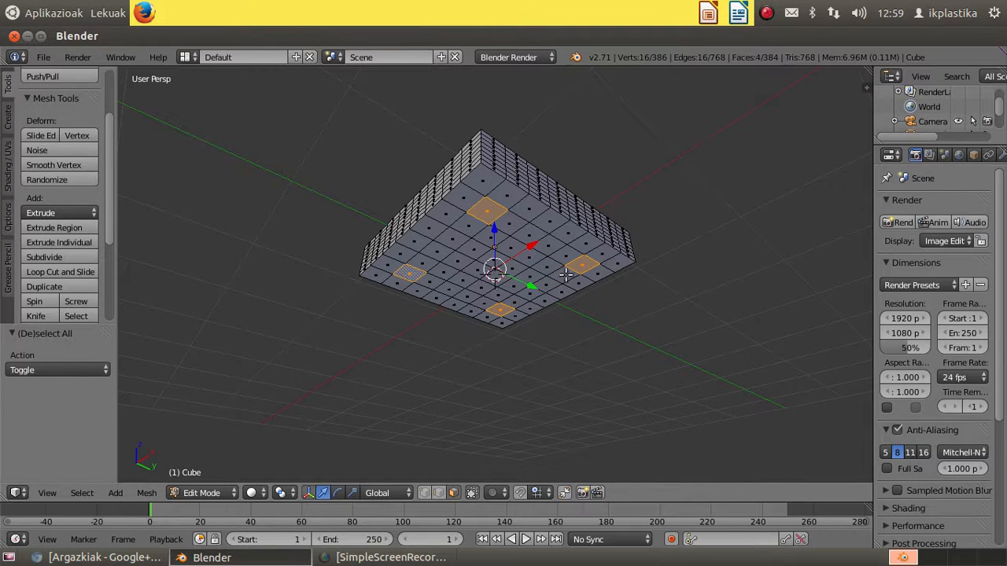
pyautogui.press('e')
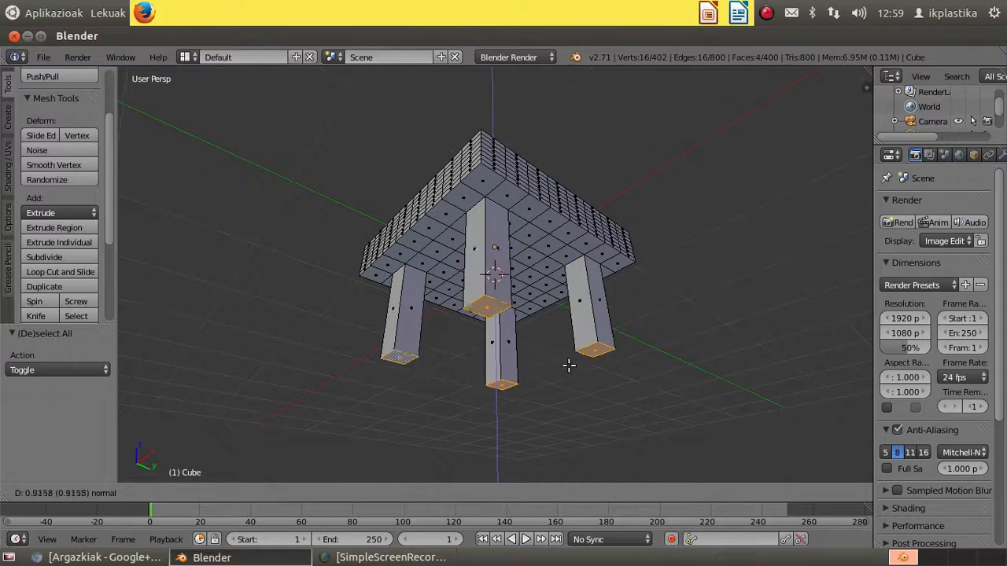
pyautogui.click(577, 449)
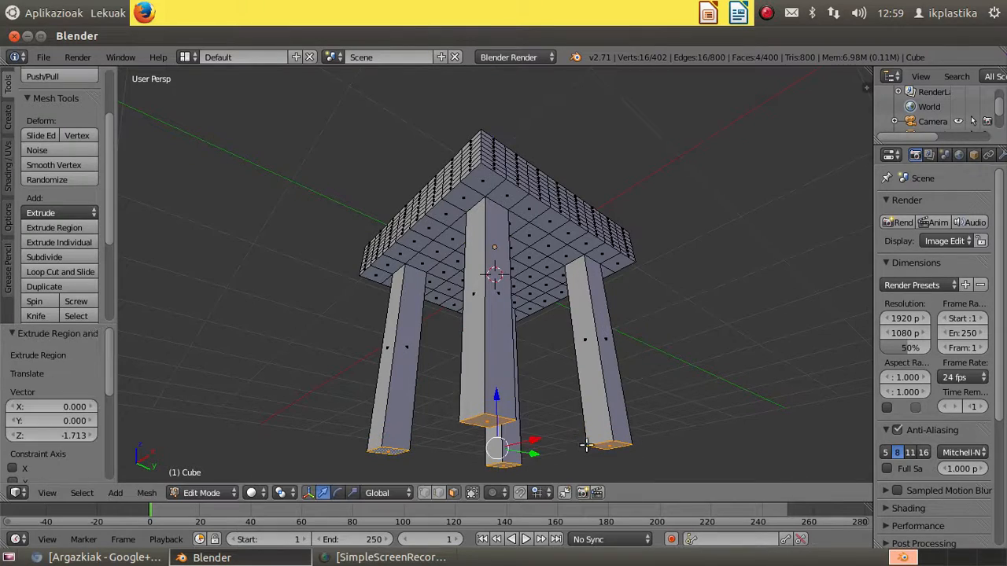
# Scale the four selected leg-end faces outward to about 1.08 so that the legs splay.
pyautogui.moveTo(671, 314); pyautogui.dragTo(663, 349, button='middle')
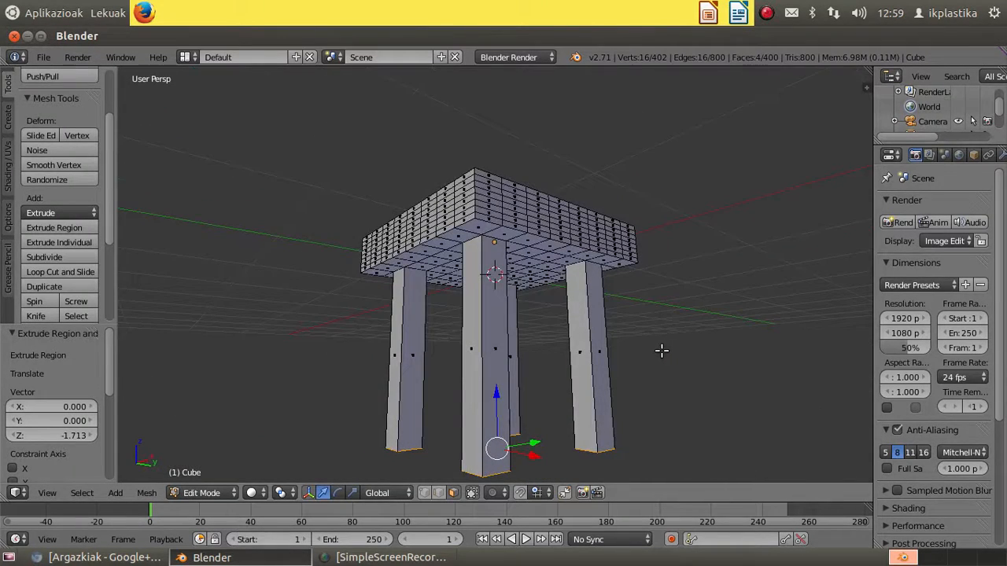
pyautogui.press('s')
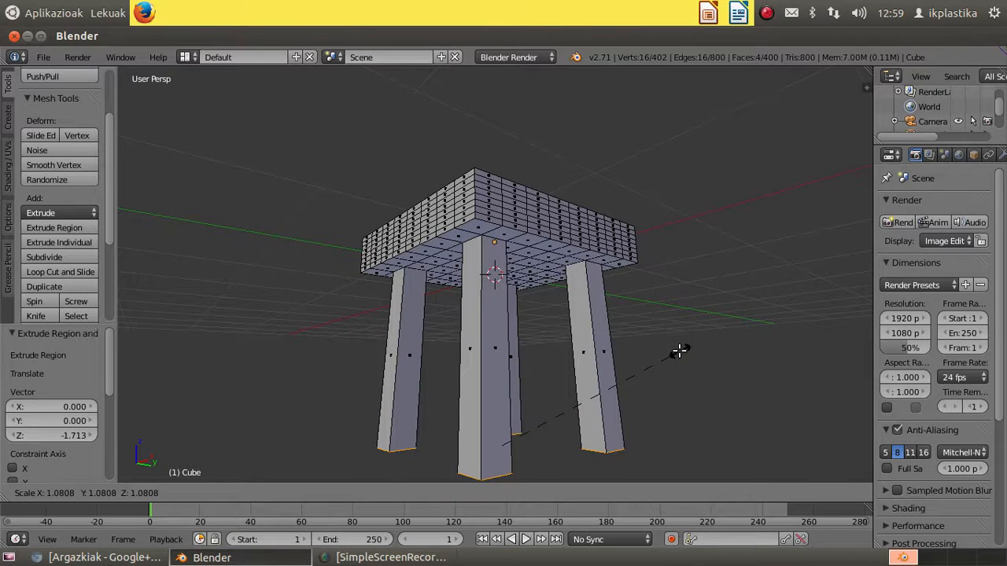
pyautogui.click(678, 352)
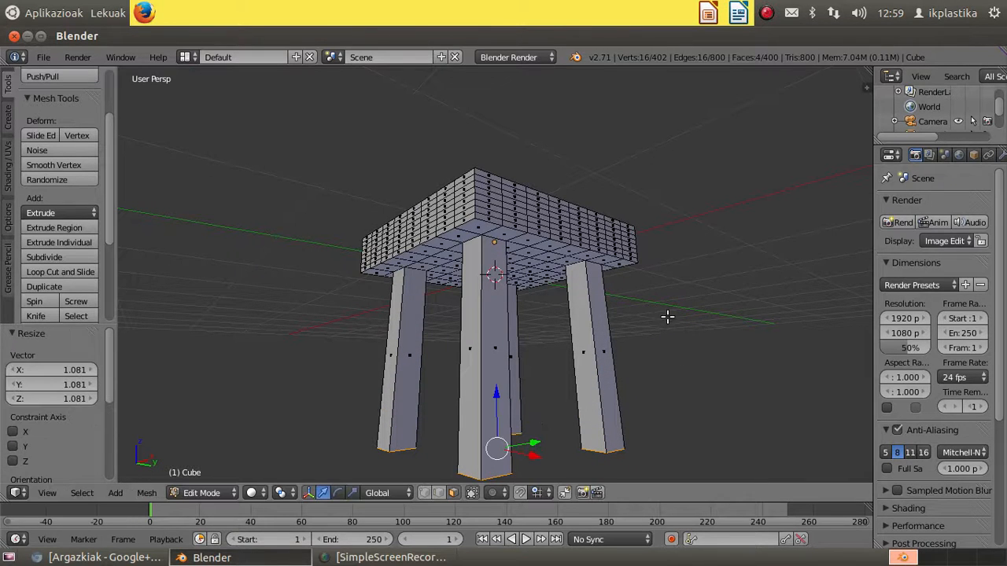
# Select only the centre vertex of the seat's top surface in vertex mode and enable proportional editing.
pyautogui.moveTo(535, 268); pyautogui.dragTo(709, 336, button='middle')
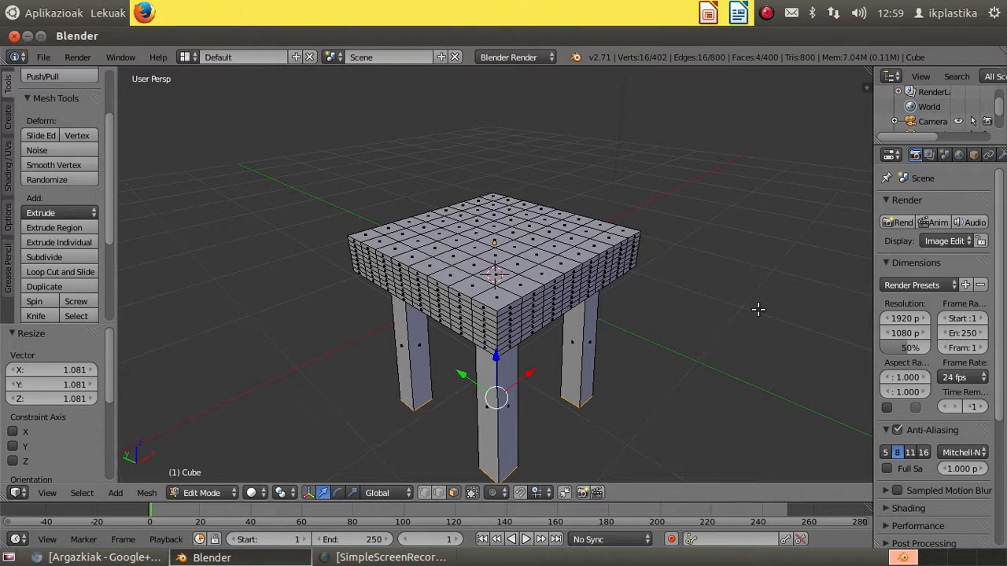
pyautogui.moveTo(757, 309); pyautogui.dragTo(637, 347, button='middle')
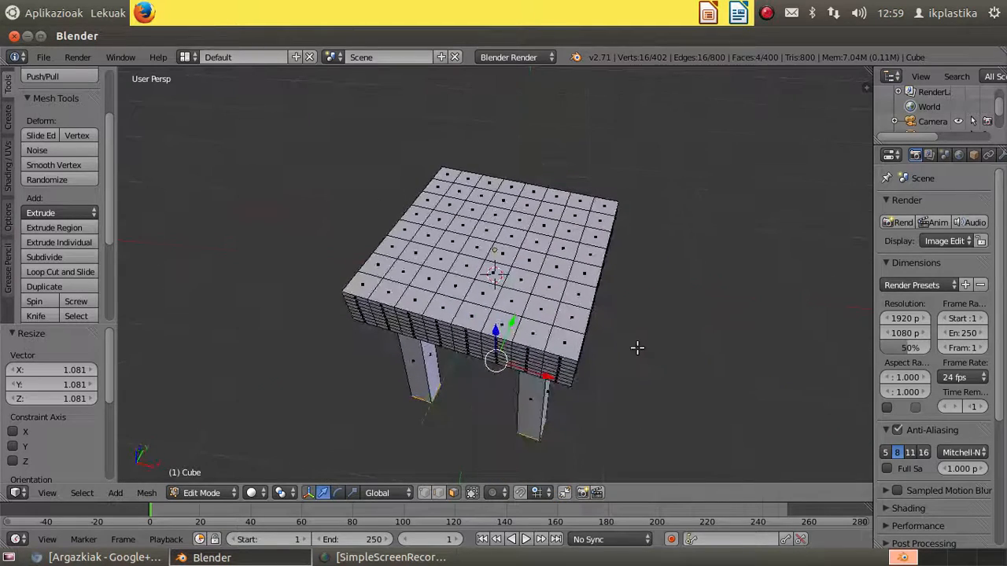
pyautogui.click(424, 494)
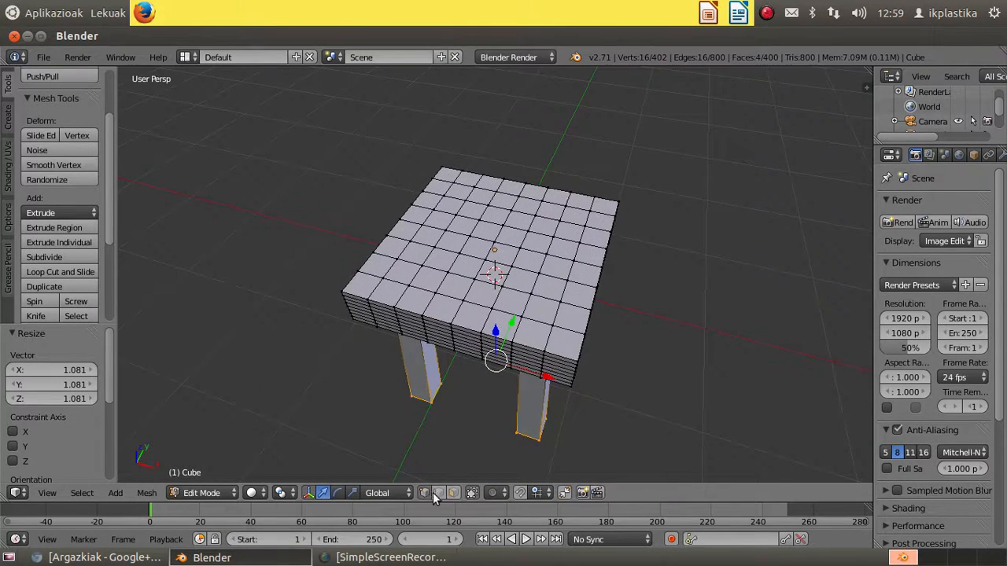
pyautogui.rightClick(494, 241)
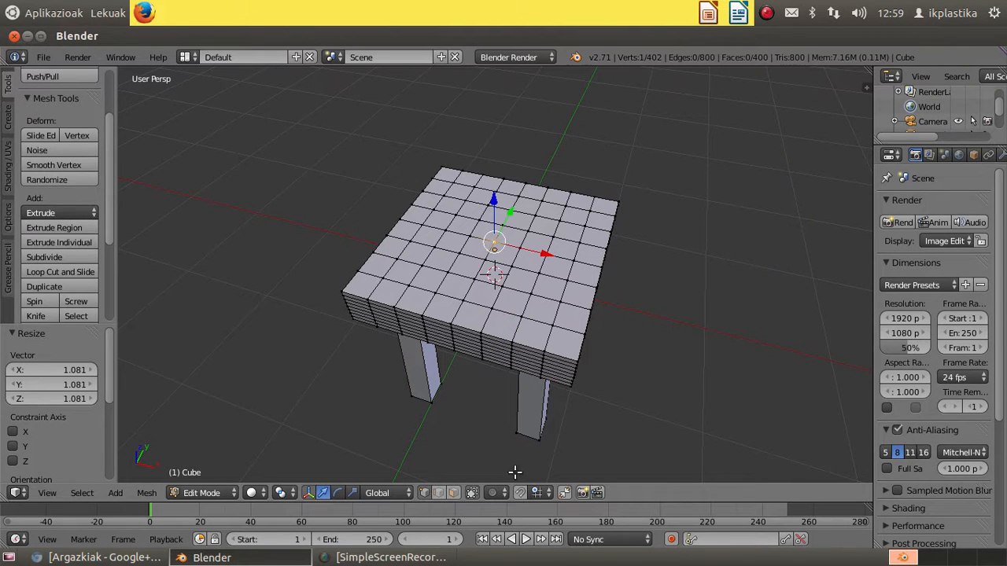
pyautogui.click(504, 493)
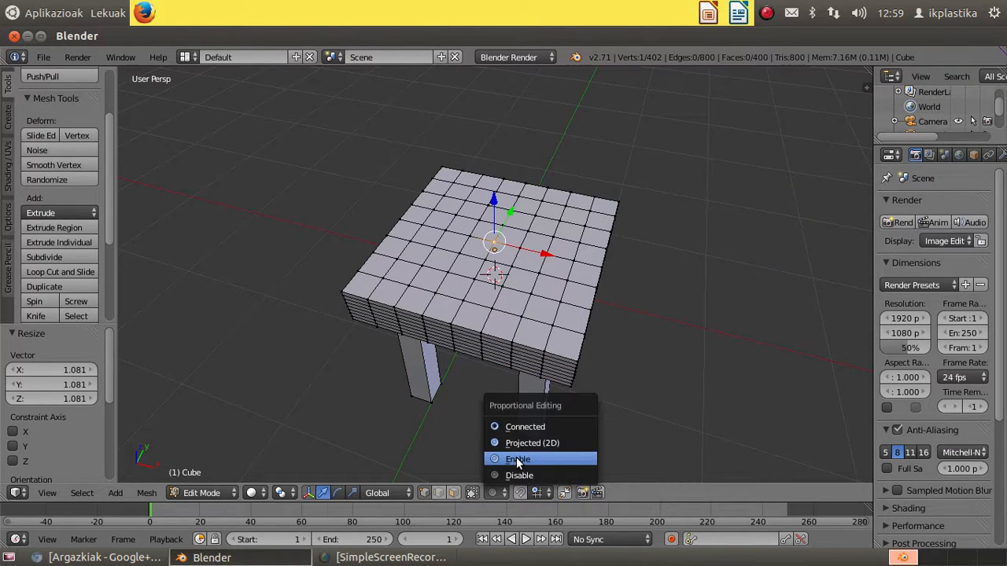
pyautogui.click(516, 459)
pyautogui.moveTo(679, 368); pyautogui.dragTo(685, 329, button='middle')
pyautogui.click(685, 330)
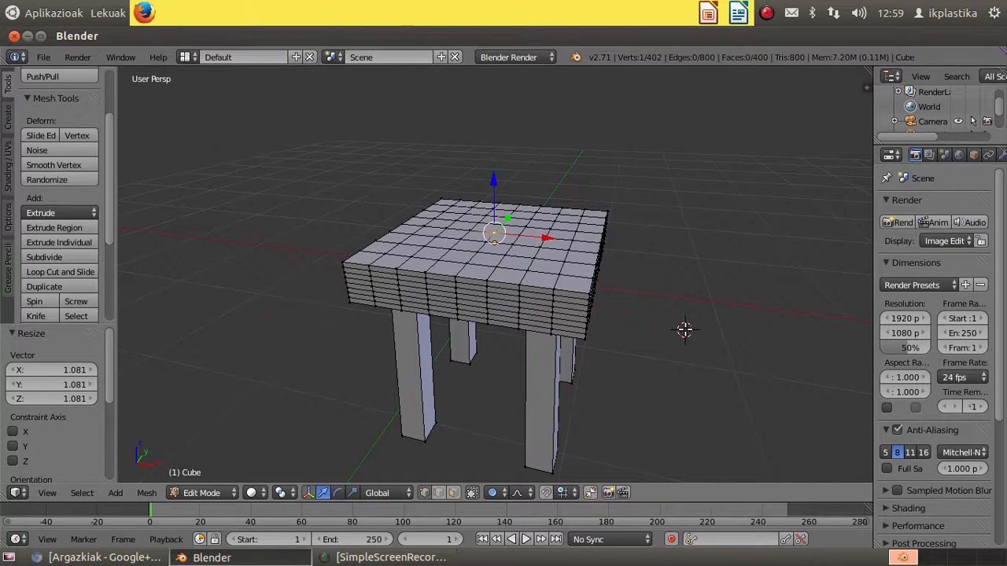
pyautogui.scroll(2, 685, 329)
pyautogui.press('g')
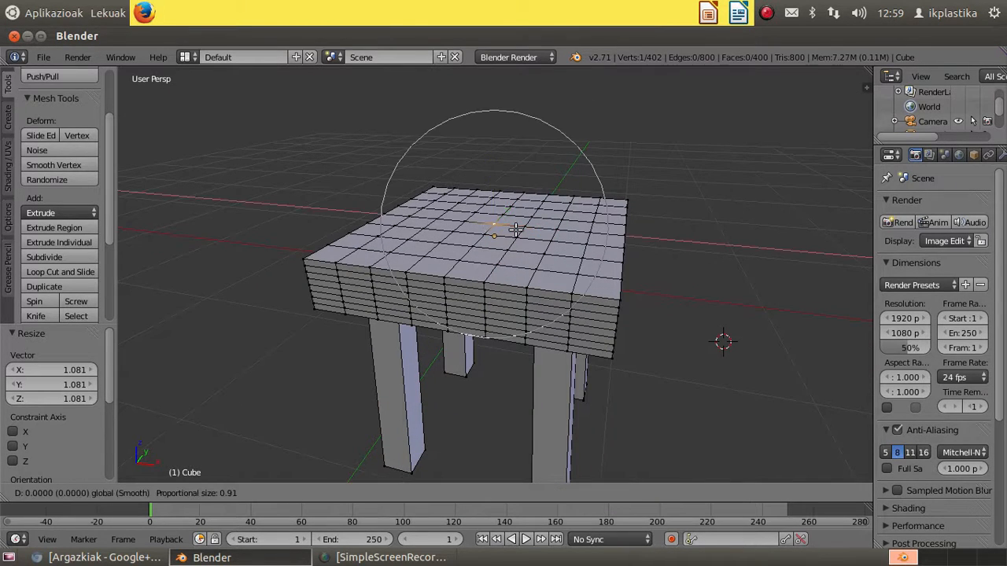
pyautogui.click(516, 229)
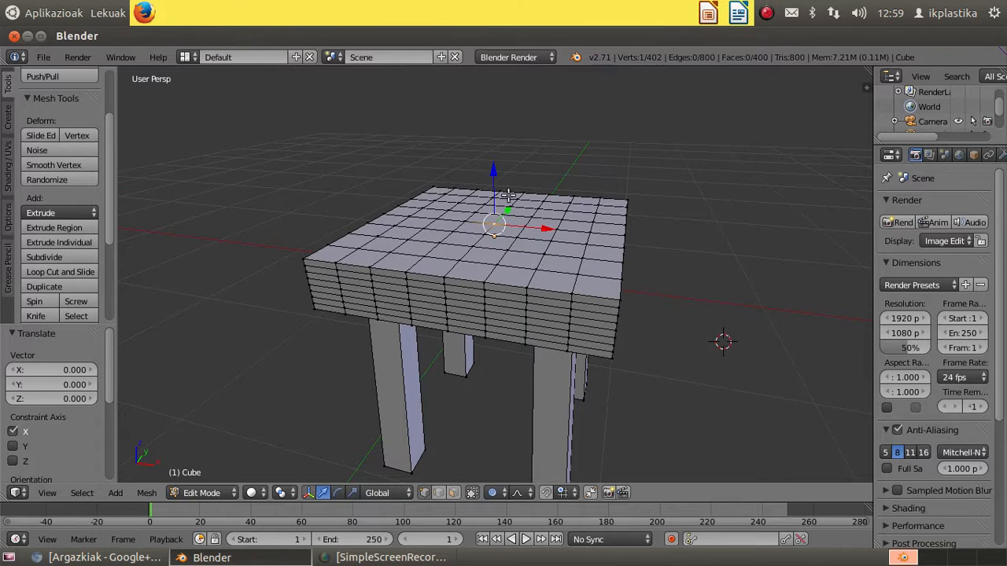
pyautogui.moveTo(494, 173)
pyautogui.mouseDown()
pyautogui.moveTo(496, 155)
pyautogui.moveTo(494, 182)
pyautogui.mouseUp()
pyautogui.hotkey('ctrl', 'z')
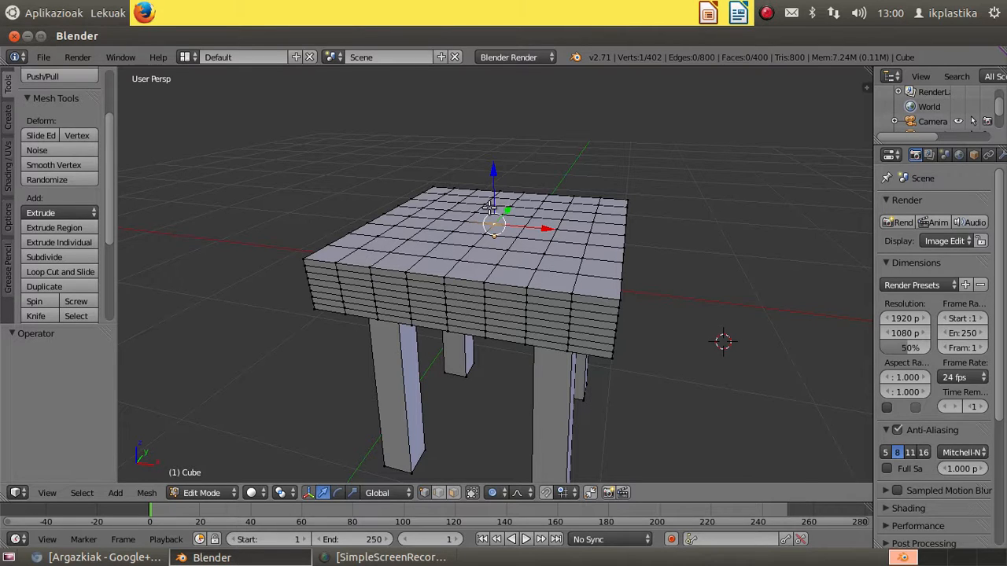
# Enlarge the proportional influence to about 1.61 and raise the seat's centre vertex about 0.174 along Z to dome the top.
pyautogui.press('g')
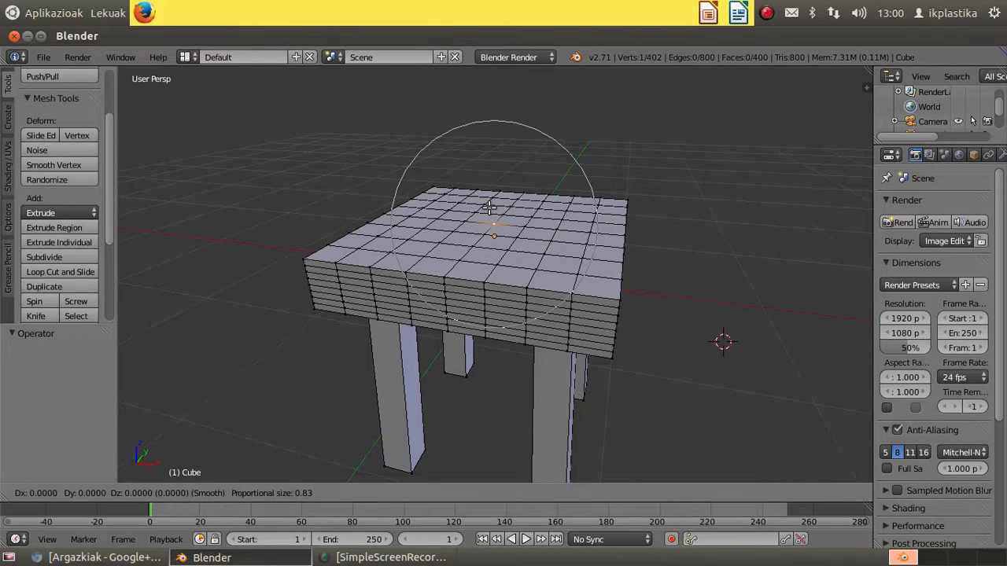
pyautogui.scroll(-7, 489, 207)
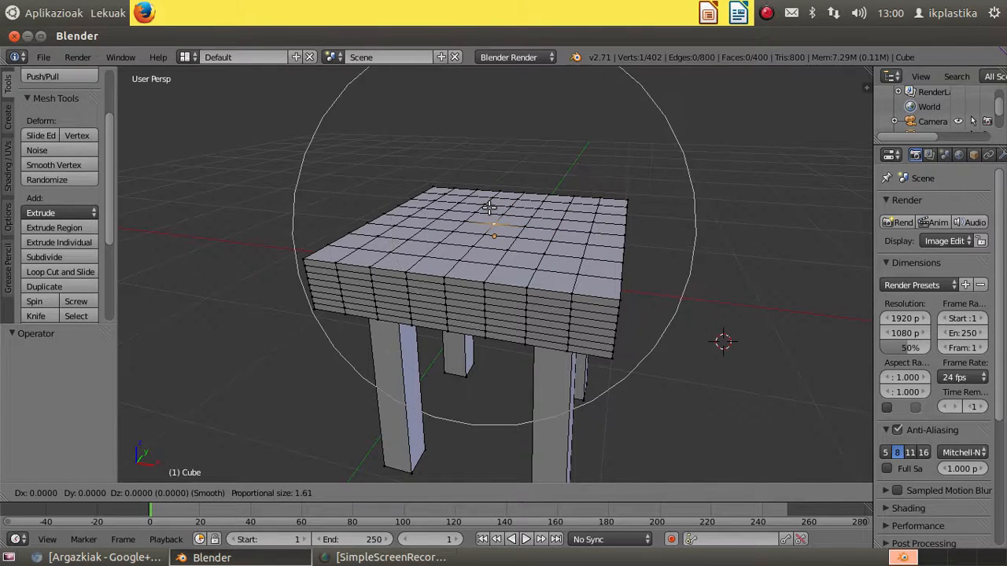
pyautogui.click(489, 207)
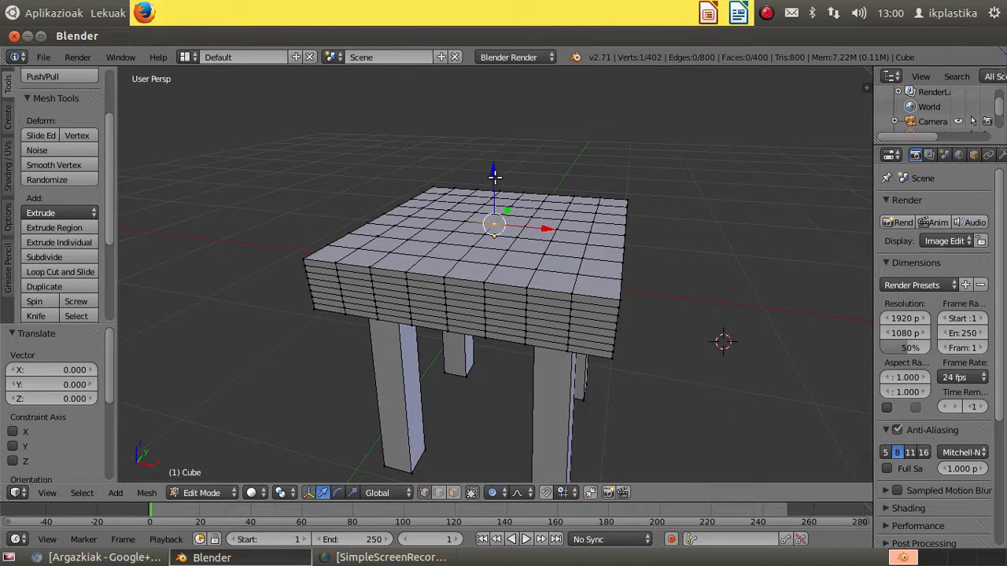
pyautogui.moveTo(494, 171); pyautogui.dragTo(497, 154)
# Turn off proportional editing.
pyautogui.moveTo(697, 272); pyautogui.dragTo(737, 328, button='middle')
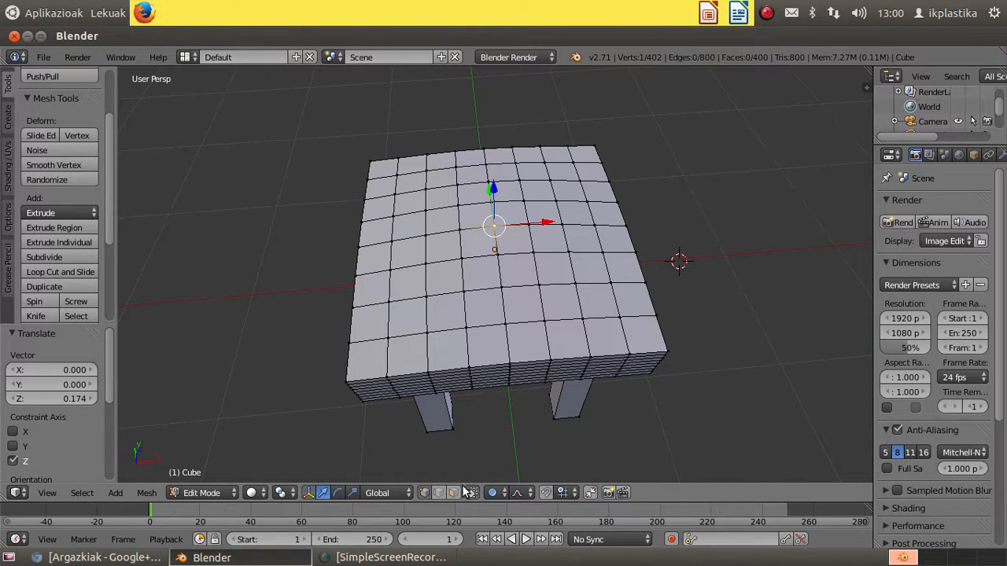
pyautogui.click(502, 494)
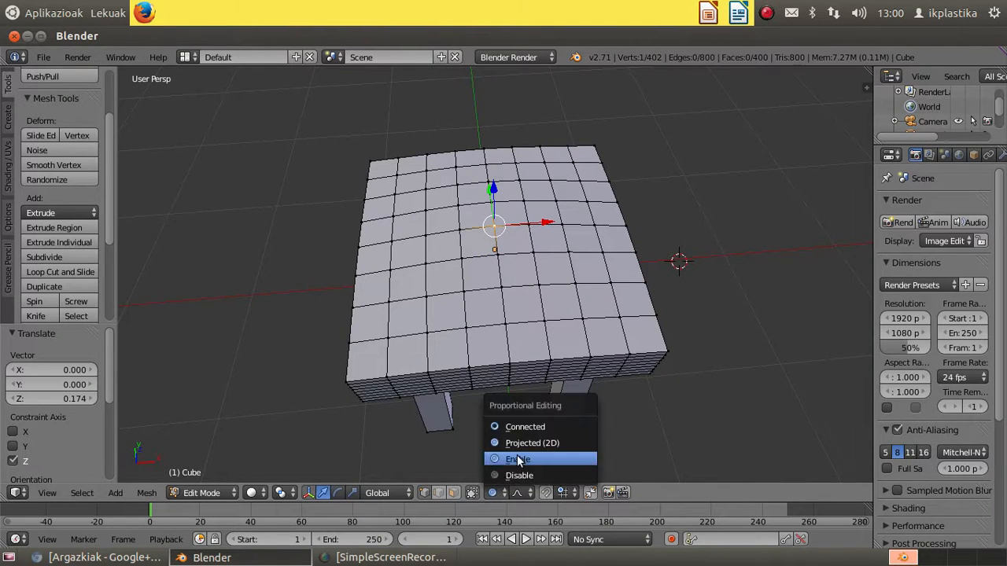
pyautogui.click(520, 461)
pyautogui.click(500, 493)
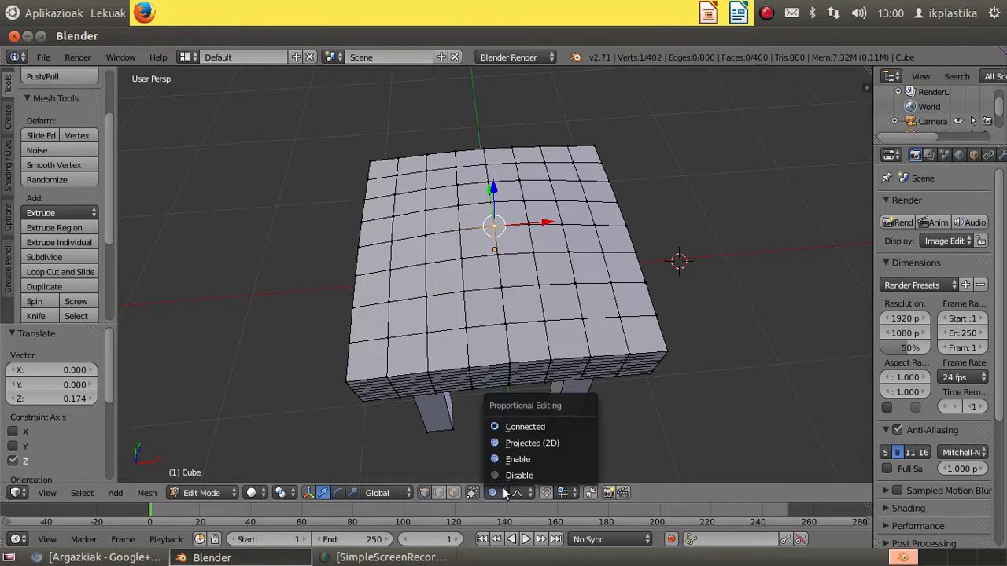
pyautogui.click(530, 475)
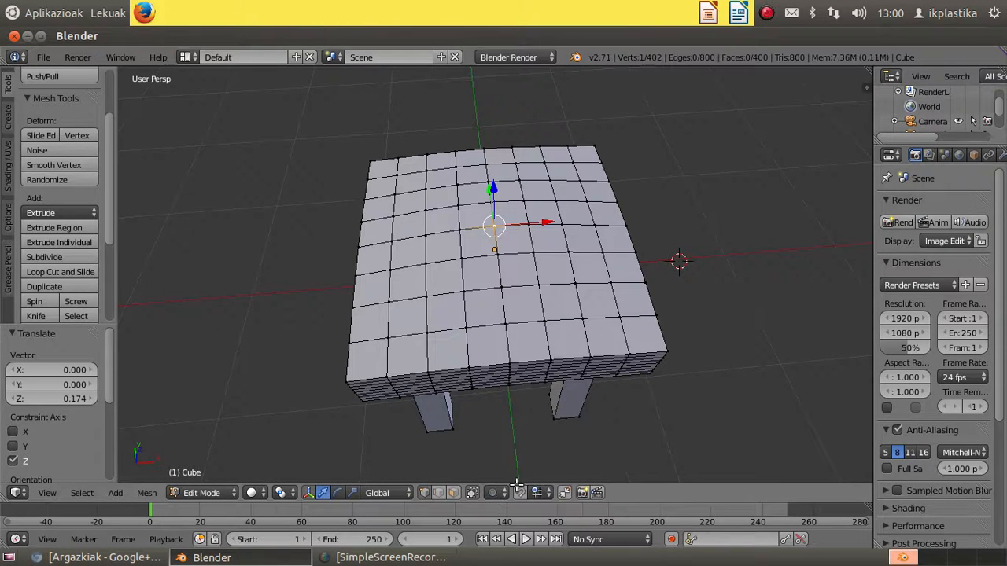
# In face mode, extrude the second, third, sixth and seventh top faces along the seat's rear edge upward about 1.86 to form two backrest posts.
pyautogui.click(452, 493)
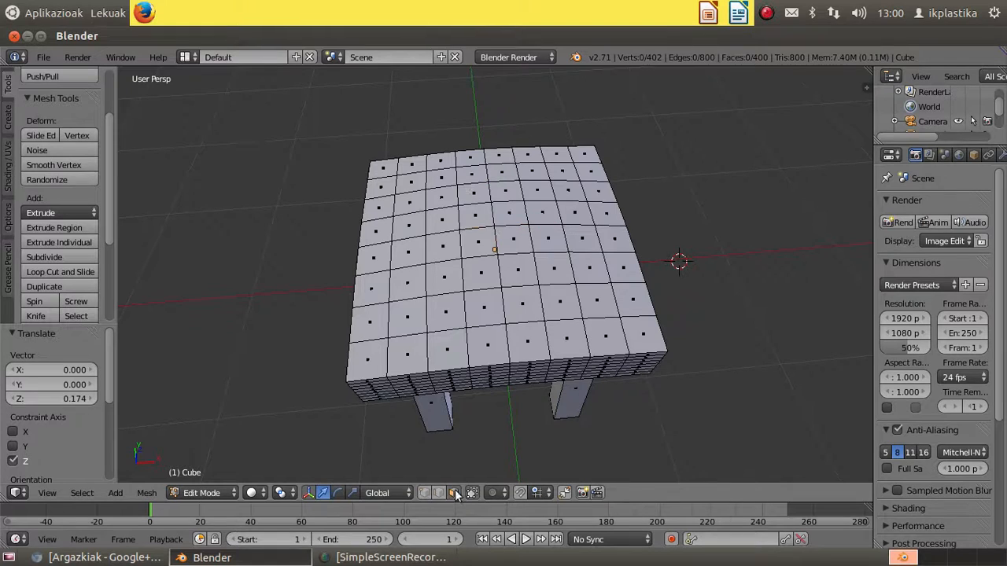
pyautogui.rightClick(415, 166)
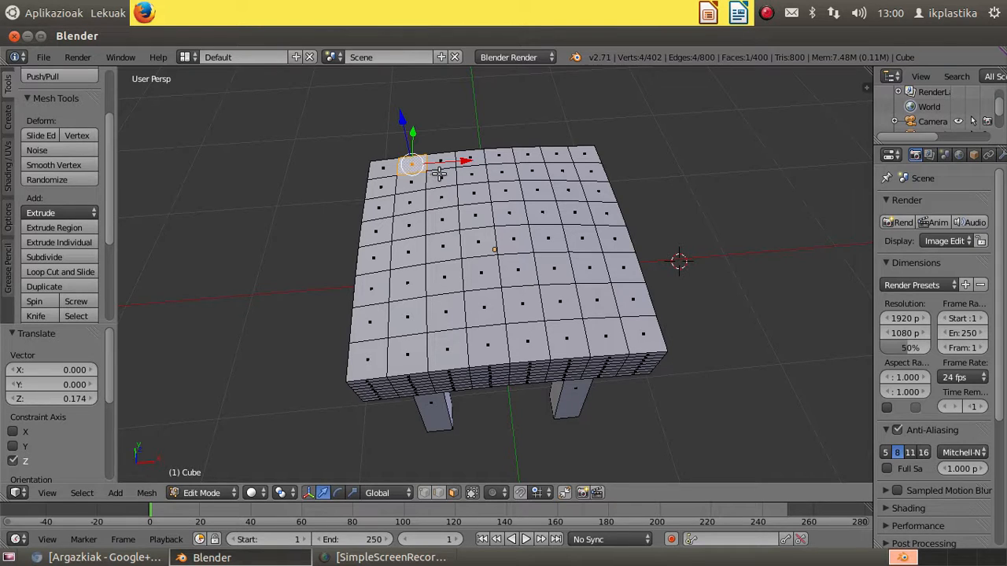
pyautogui.keyDown('shift'); pyautogui.rightClick(450, 159); pyautogui.keyUp('shift')
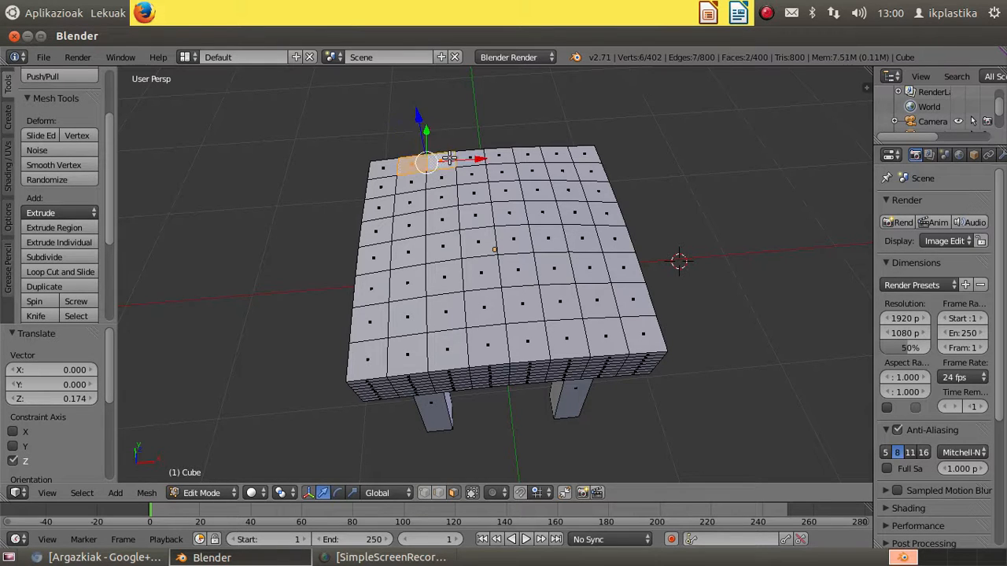
pyautogui.keyDown('shift'); pyautogui.rightClick(531, 154); pyautogui.keyUp('shift')
pyautogui.keyDown('shift'); pyautogui.rightClick(557, 155); pyautogui.keyUp('shift')
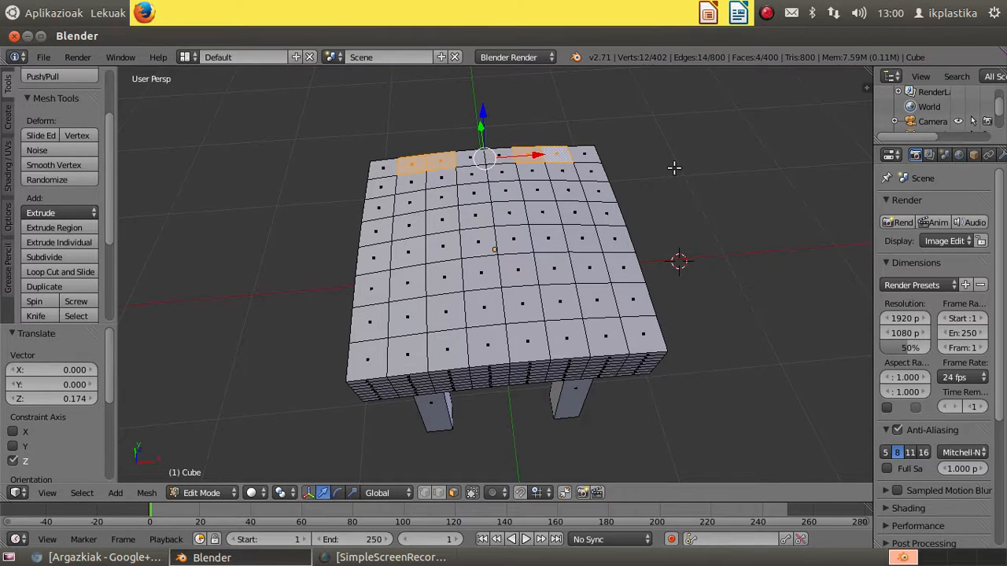
pyautogui.scroll(-3, 674, 168)
pyautogui.moveTo(672, 222); pyautogui.dragTo(598, 180, button='middle')
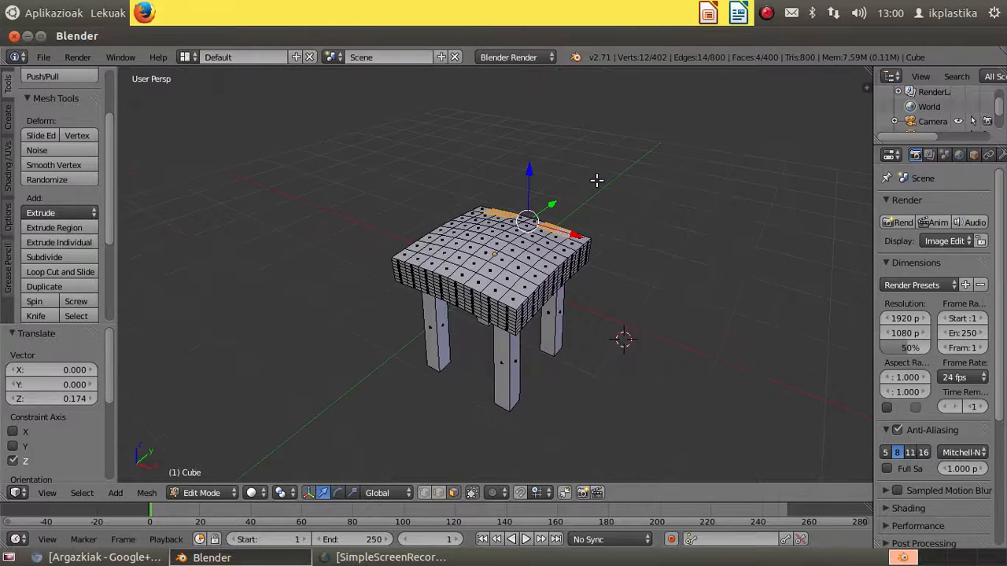
pyautogui.press('e')
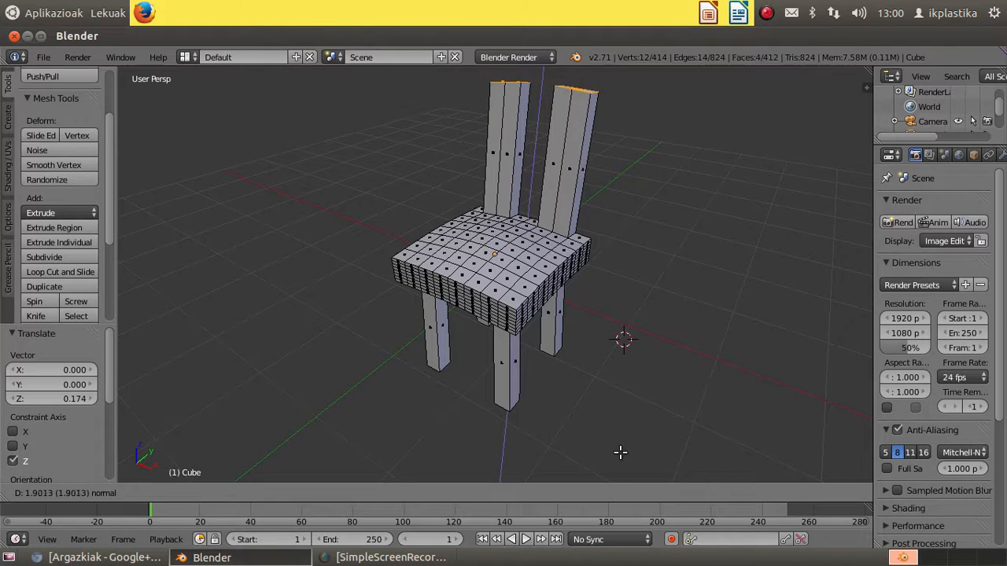
pyautogui.click(620, 452)
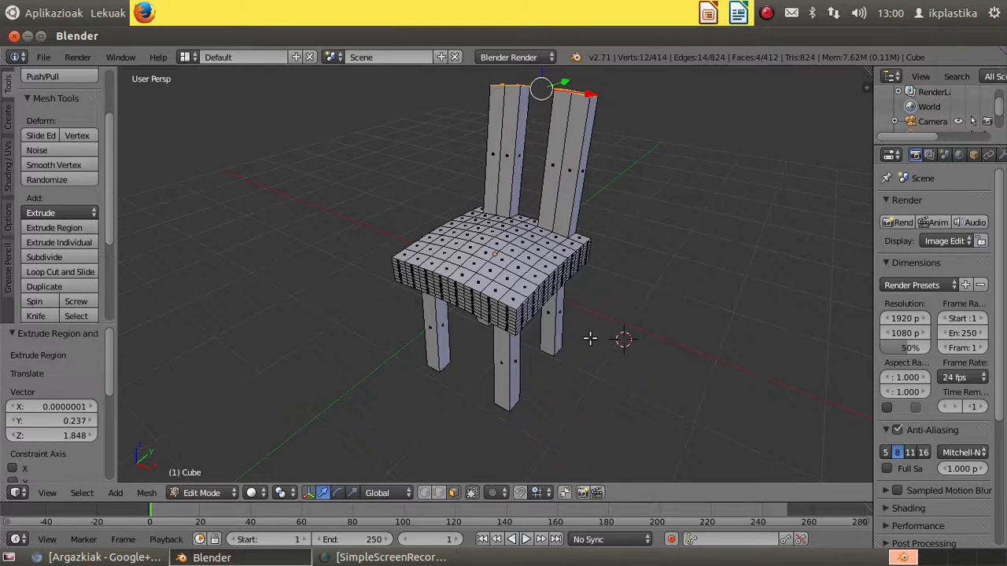
# Extrude the tops of both backrest posts upward twice more, by about 0.31 and about 0.36.
pyautogui.scroll(-2, 639, 222)
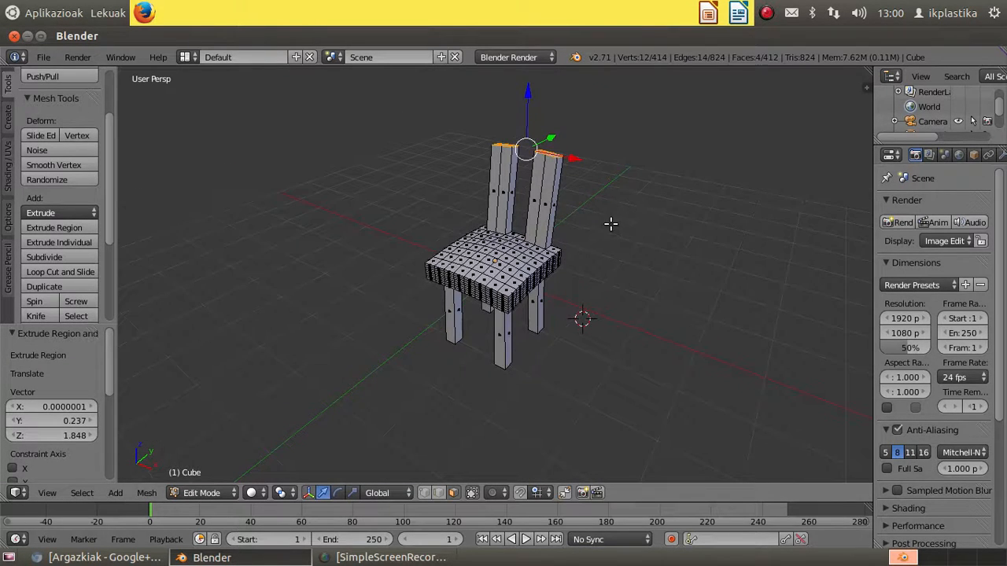
pyautogui.moveTo(609, 223); pyautogui.dragTo(631, 254, button='middle')
pyautogui.press('e')
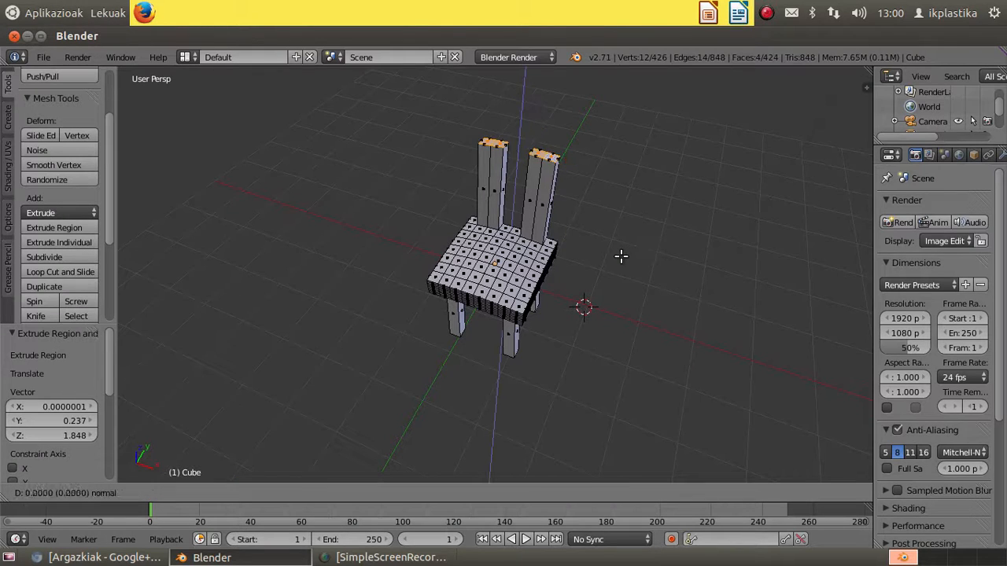
pyautogui.click(624, 240)
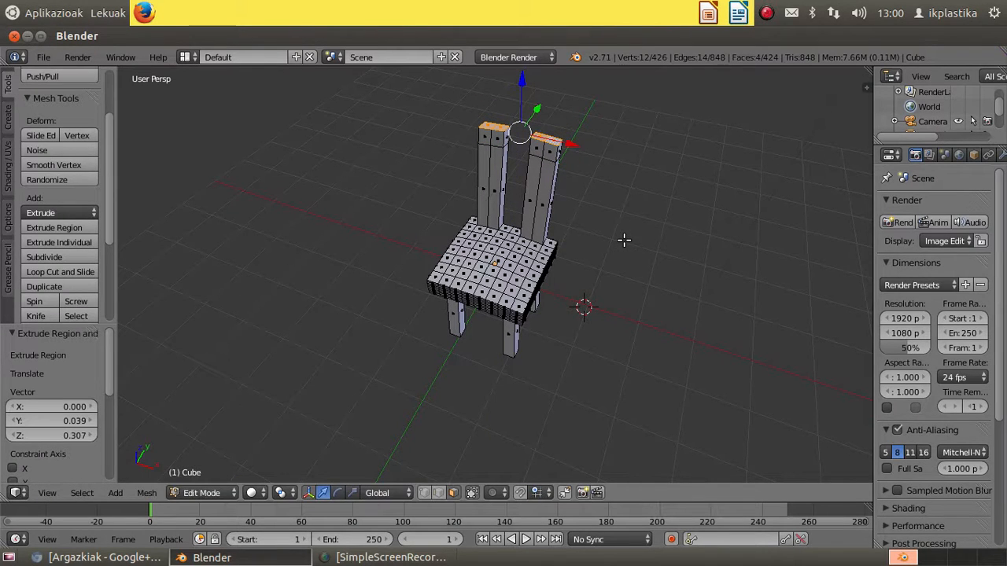
pyautogui.press('e')
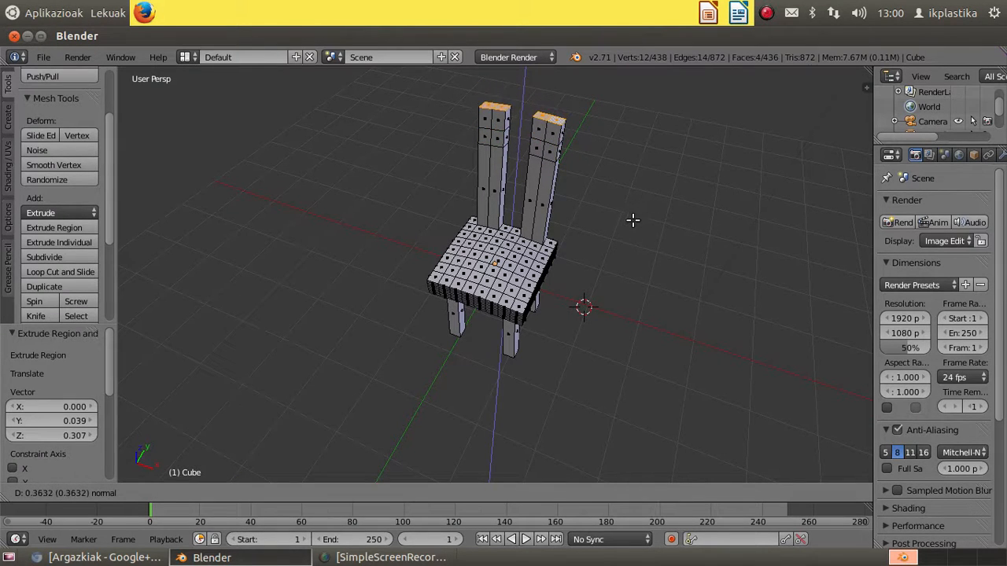
pyautogui.click(637, 229)
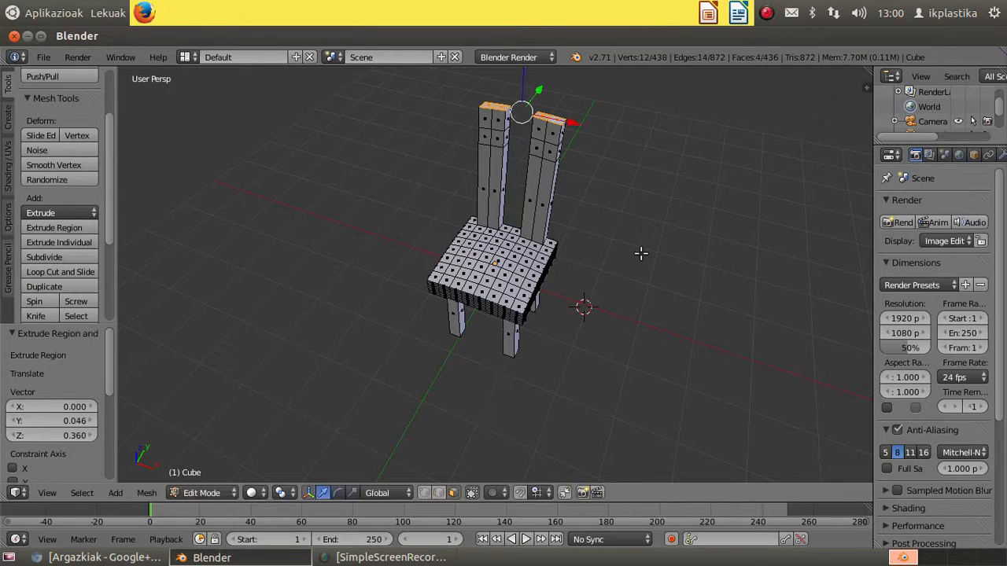
# Extrude the inner face of the first short segment on the negative-X post about 0.51 across to the opposite post as a crossbar.
pyautogui.rightClick(557, 149)
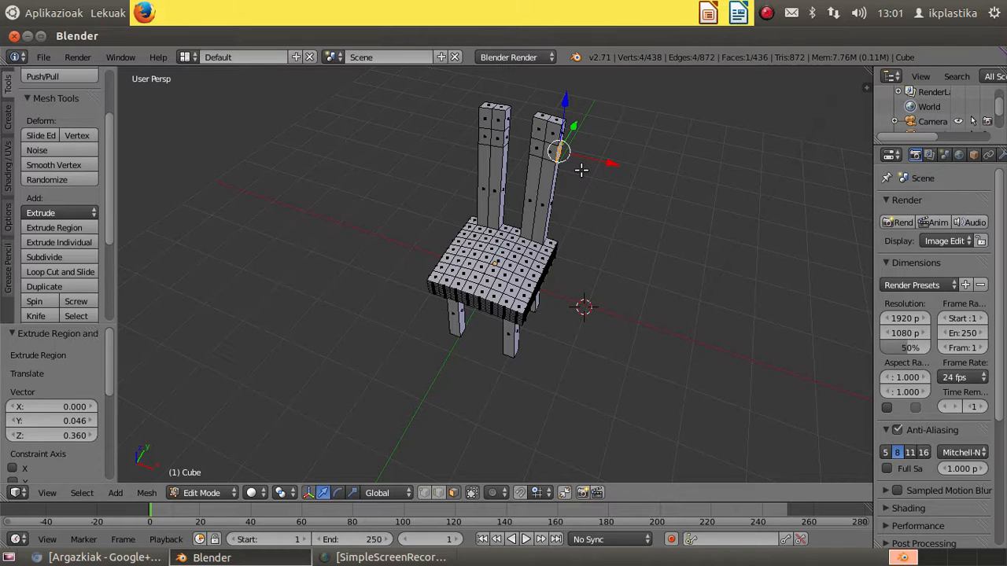
pyautogui.scroll(3, 578, 206)
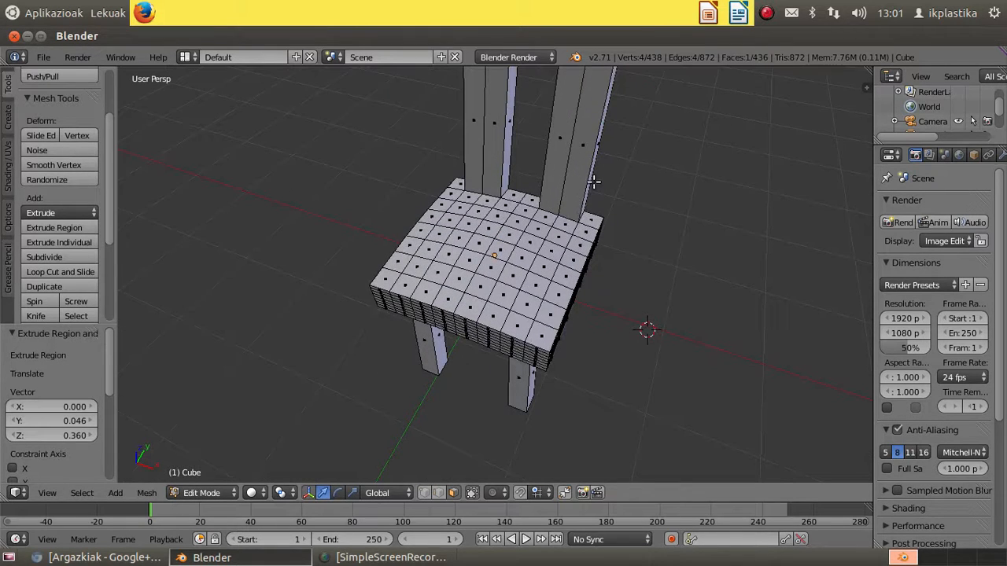
pyautogui.keyDown('shift'); pyautogui.moveTo(597, 183); pyautogui.dragTo(499, 182, button='middle'); pyautogui.keyUp('shift')
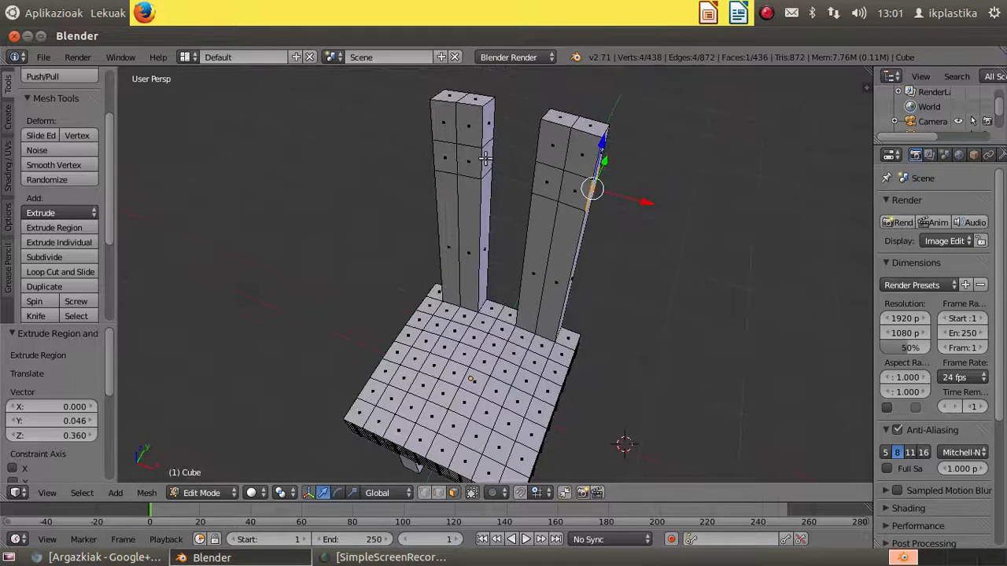
pyautogui.rightClick(486, 158)
pyautogui.press('e')
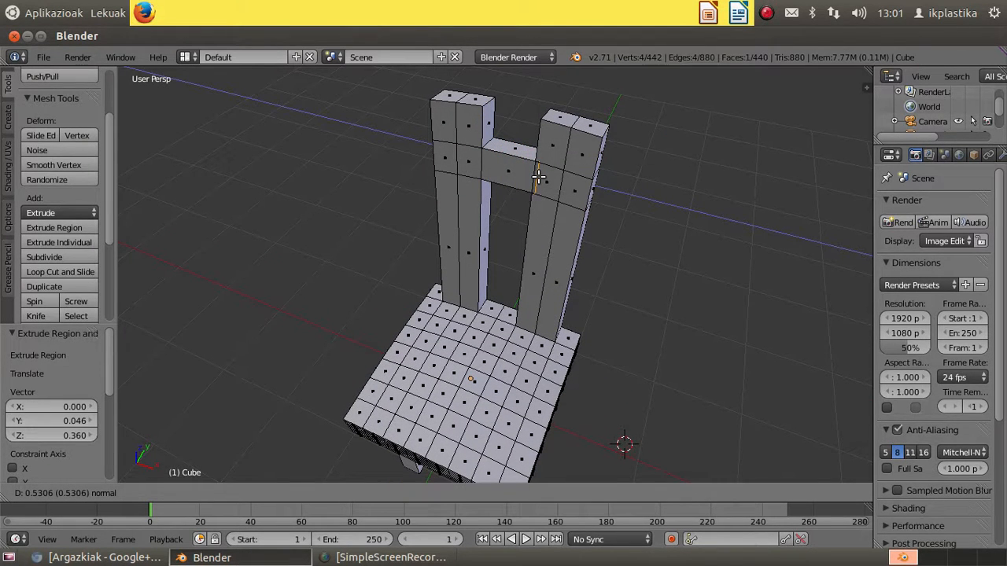
pyautogui.click(535, 174)
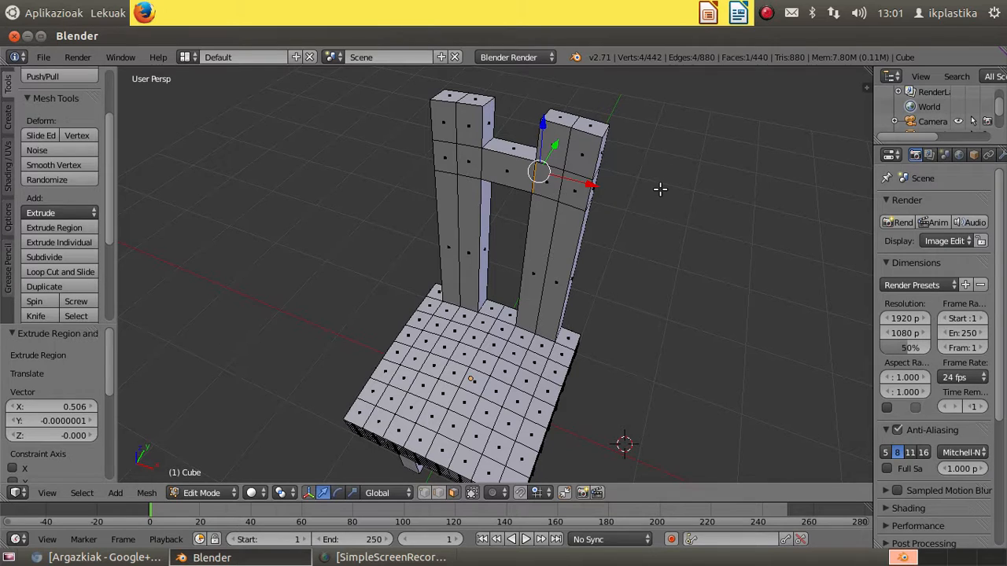
# Select the four top faces of both backrest posts and extrude them upward twice, by about 0.36 and about 0.25.
pyautogui.scroll(2, 659, 189)
pyautogui.scroll(-4, 659, 189)
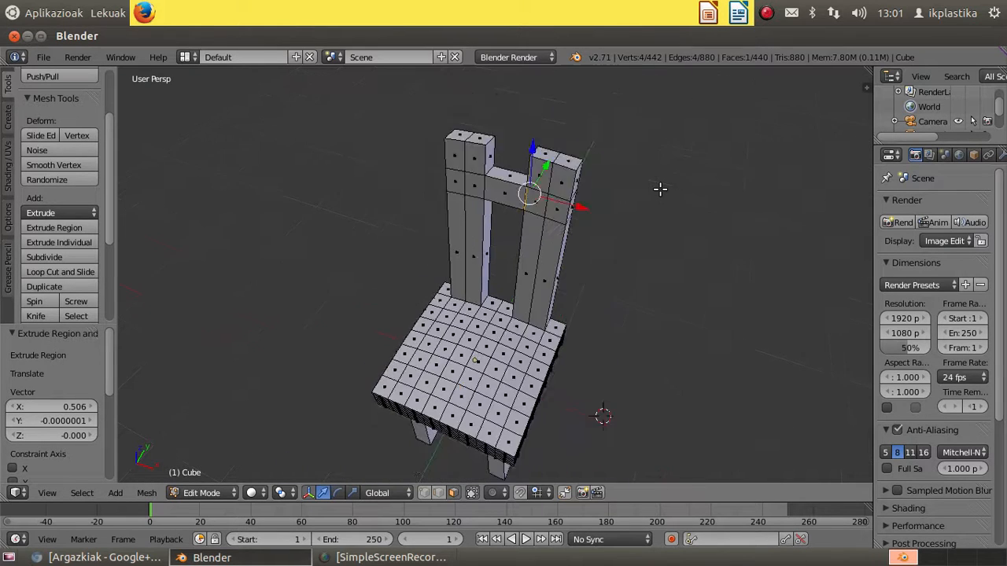
pyautogui.rightClick(465, 163)
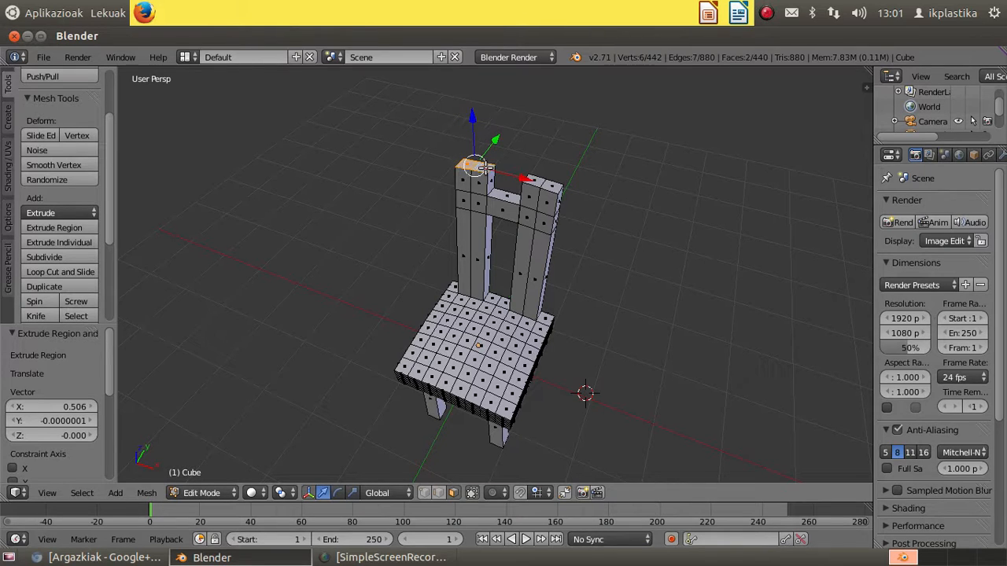
pyautogui.keyDown('shift'); pyautogui.rightClick(535, 180); pyautogui.keyUp('shift')
pyautogui.keyDown('shift'); pyautogui.rightClick(556, 186); pyautogui.keyUp('shift')
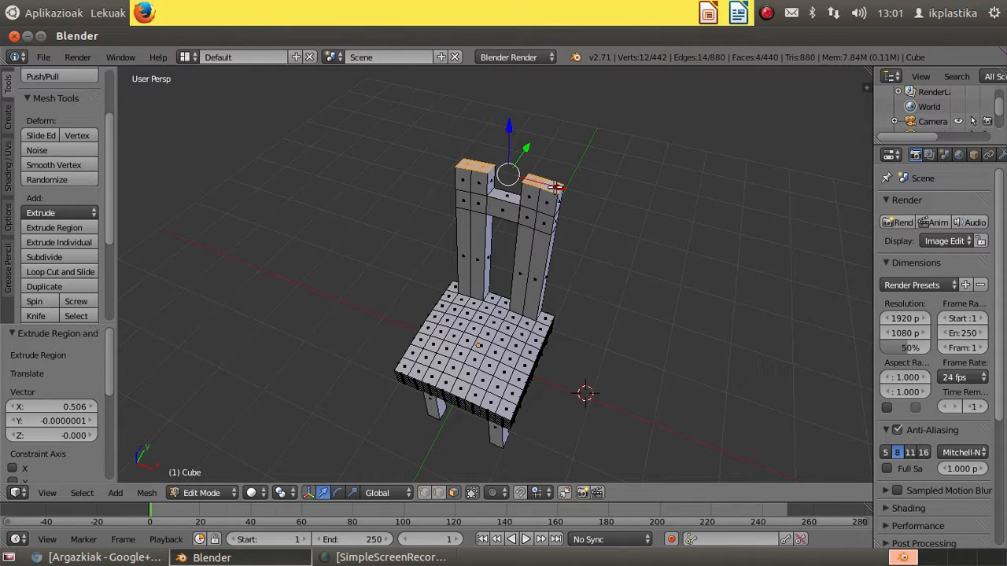
pyautogui.press('e')
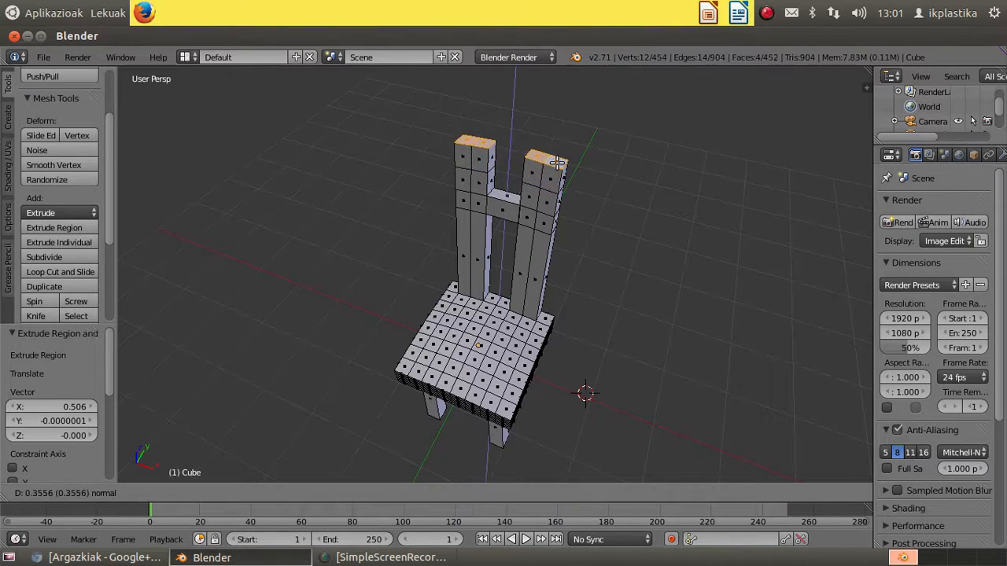
pyautogui.click(557, 162)
pyautogui.press('e')
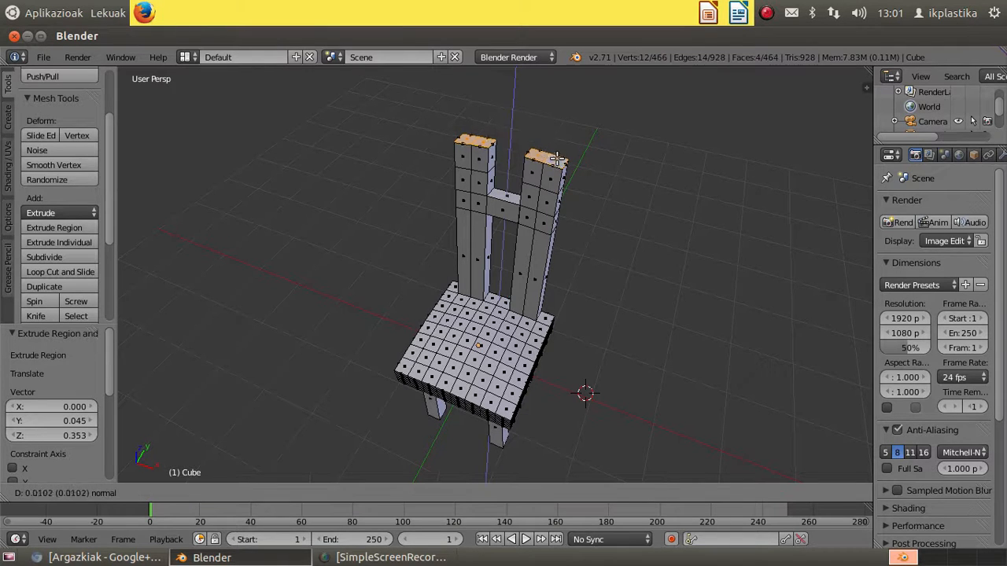
pyautogui.click(558, 144)
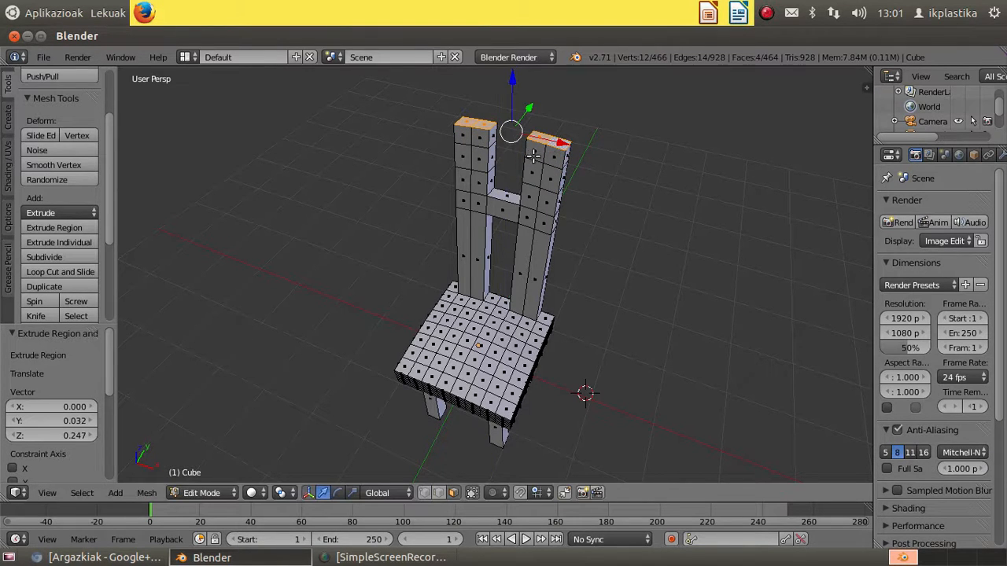
# Extrude the inner face of the negative-X post's second segment from the top about 0.50 to the other post as an upper crossbar.
pyautogui.rightClick(491, 157)
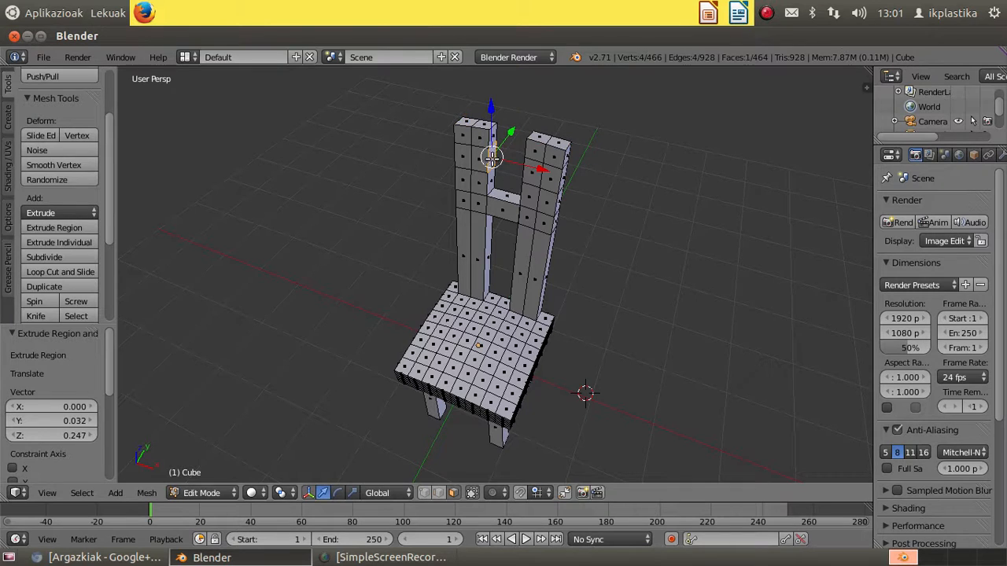
pyautogui.press('e')
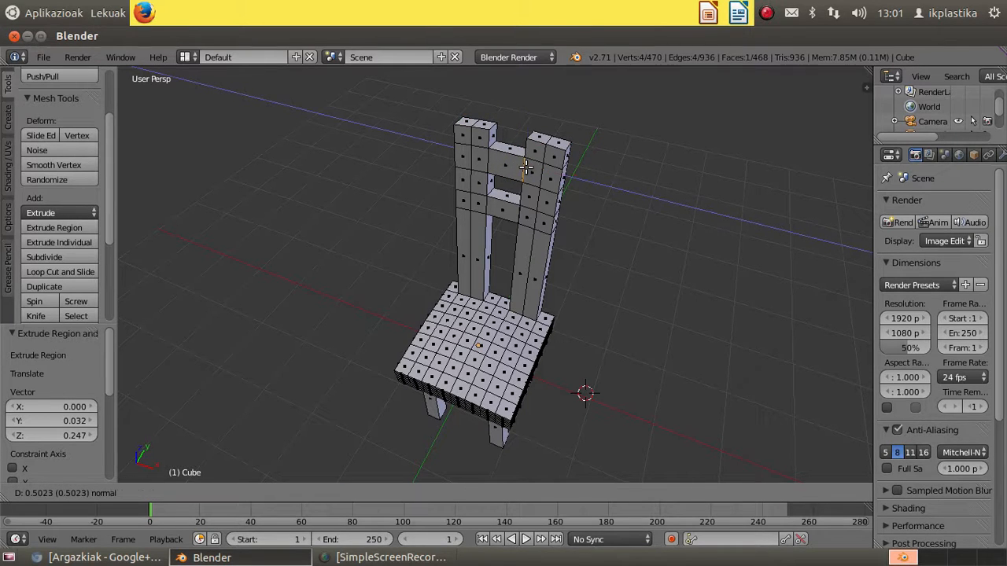
pyautogui.click(526, 167)
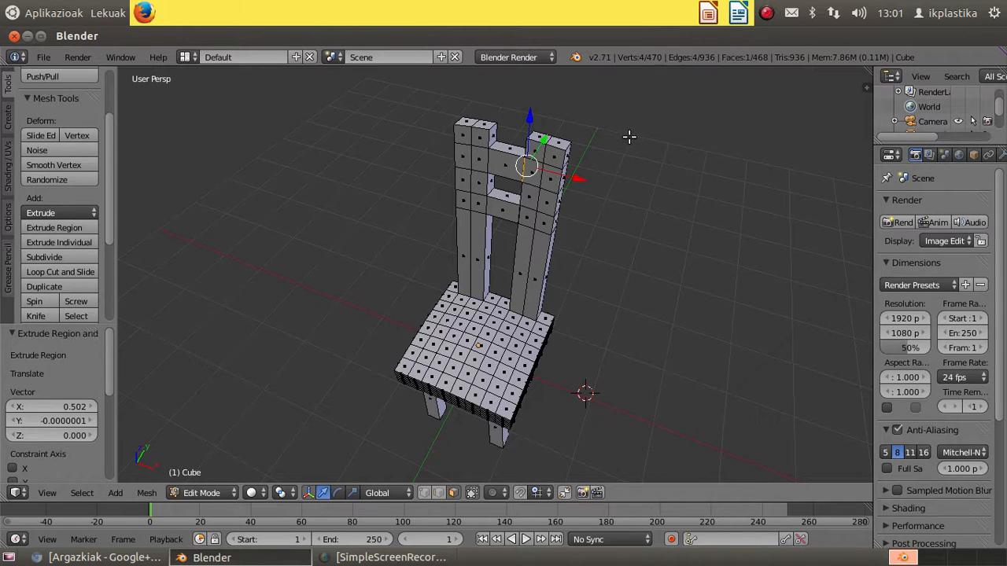
# In vertex mode, select the four inner top corner vertices of the two backrest posts and enable proportional editing.
pyautogui.scroll(3, 621, 189)
pyautogui.scroll(3, 618, 333)
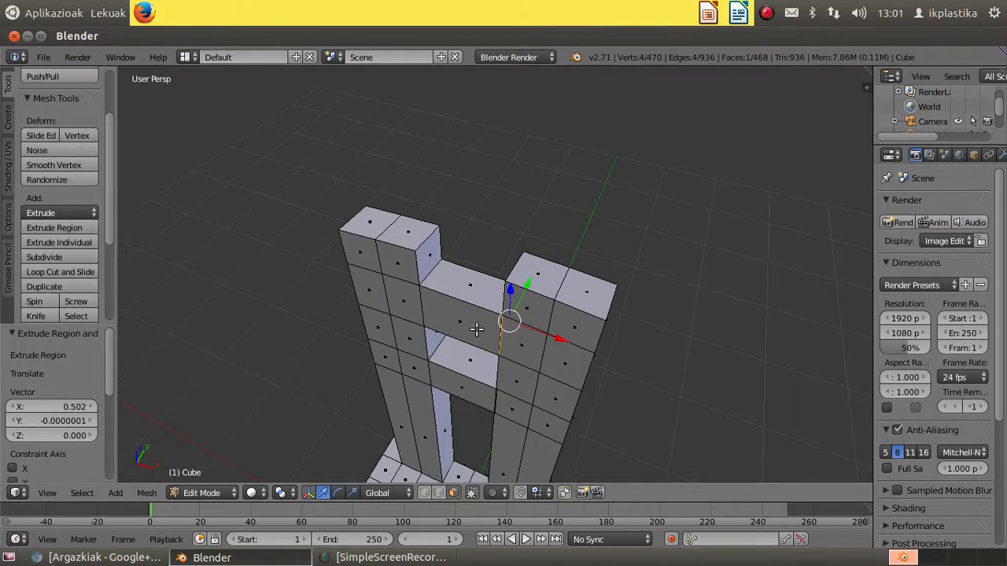
pyautogui.click(425, 492)
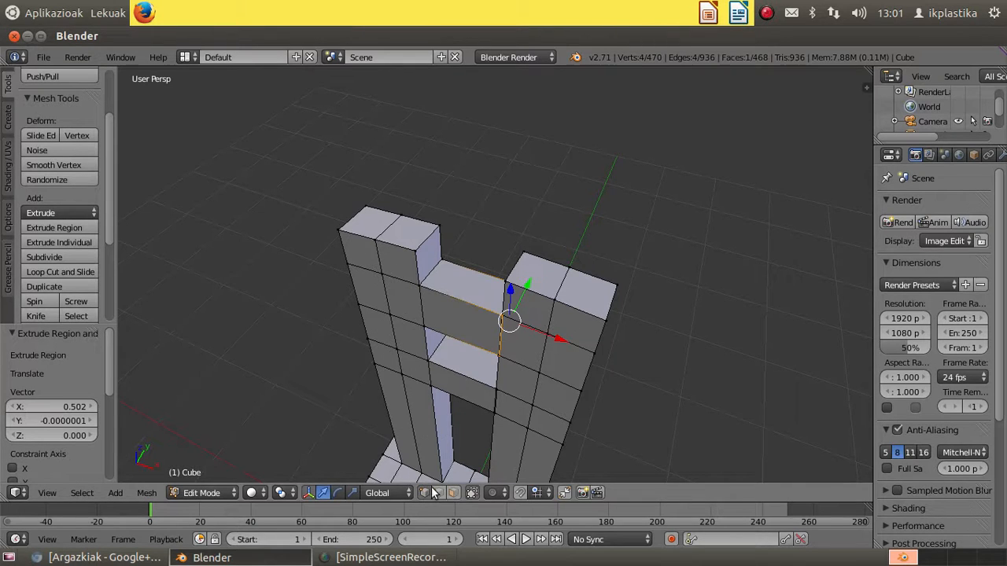
pyautogui.rightClick(507, 280)
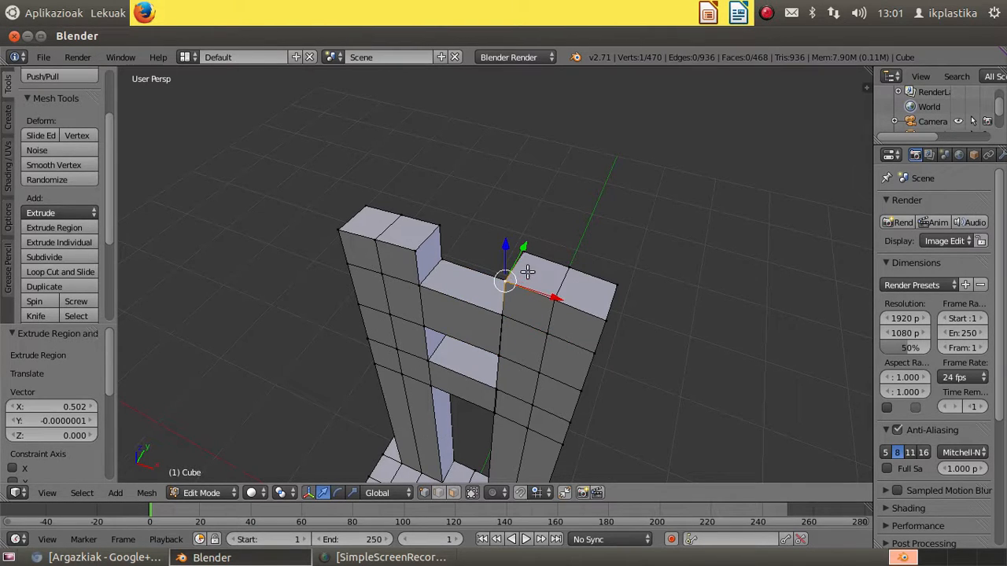
pyautogui.keyDown('shift'); pyautogui.rightClick(523, 253); pyautogui.keyUp('shift')
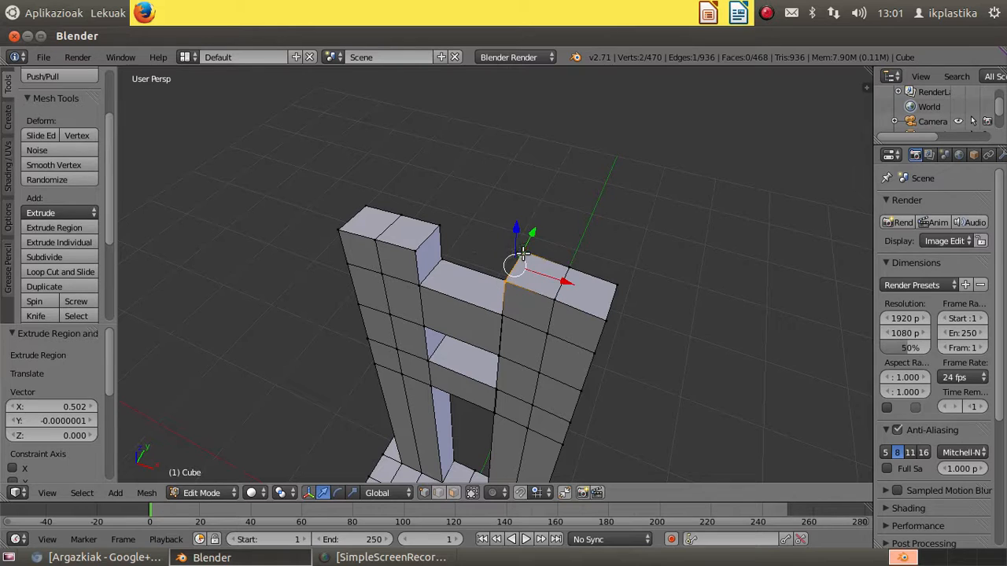
pyautogui.keyDown('shift'); pyautogui.rightClick(415, 250); pyautogui.keyUp('shift')
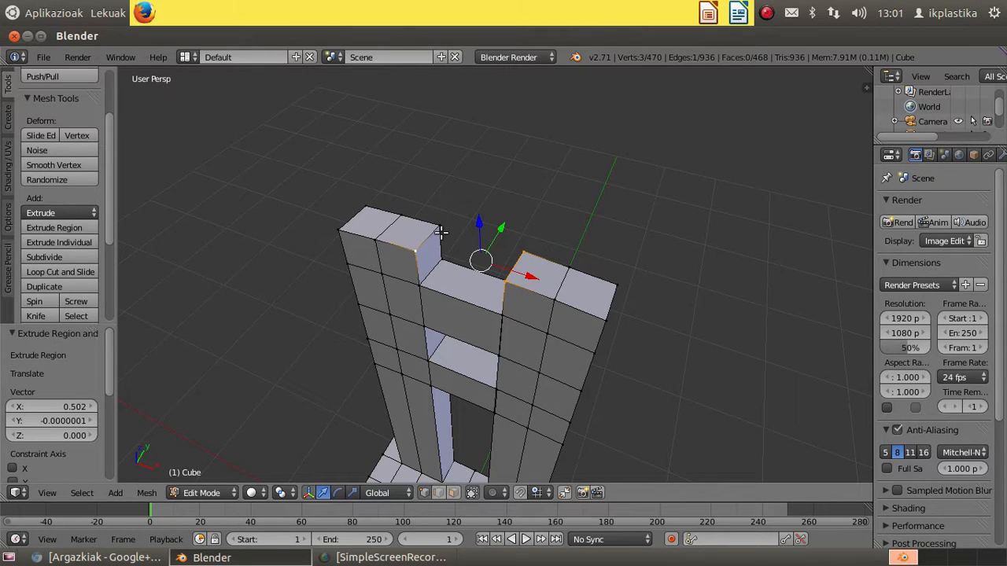
pyautogui.click(503, 494)
pyautogui.click(515, 461)
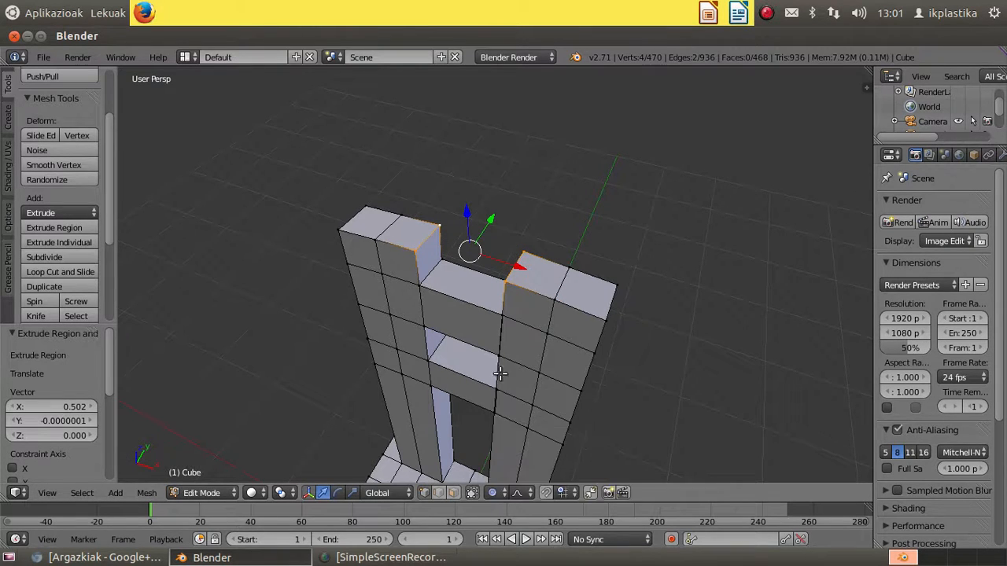
# Raise the backrest posts' four inner top vertices about 0.44 along Z with smooth proportional falloff, size 1.33, and deselect everything.
pyautogui.press('g')
pyautogui.click(464, 264)
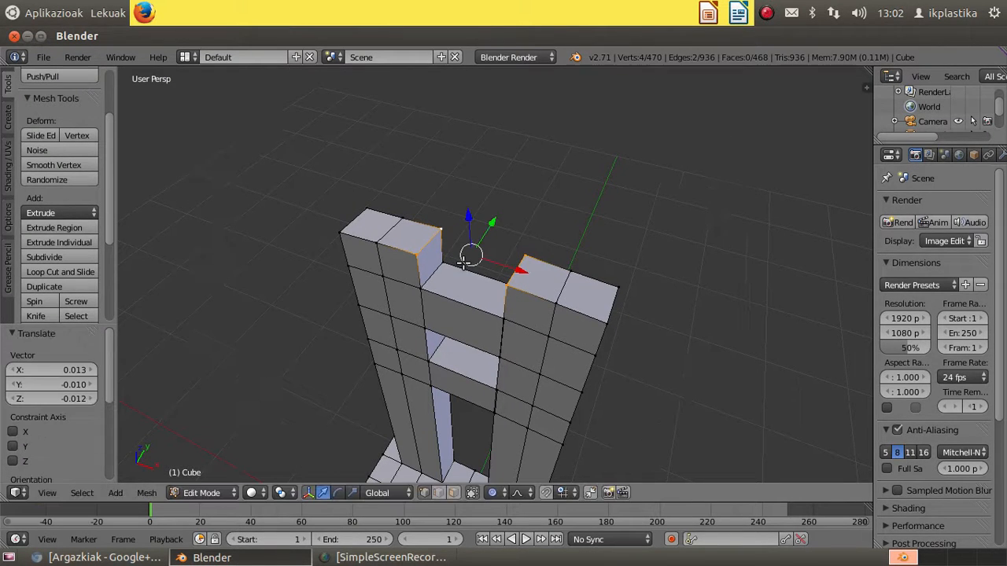
pyautogui.press('g')
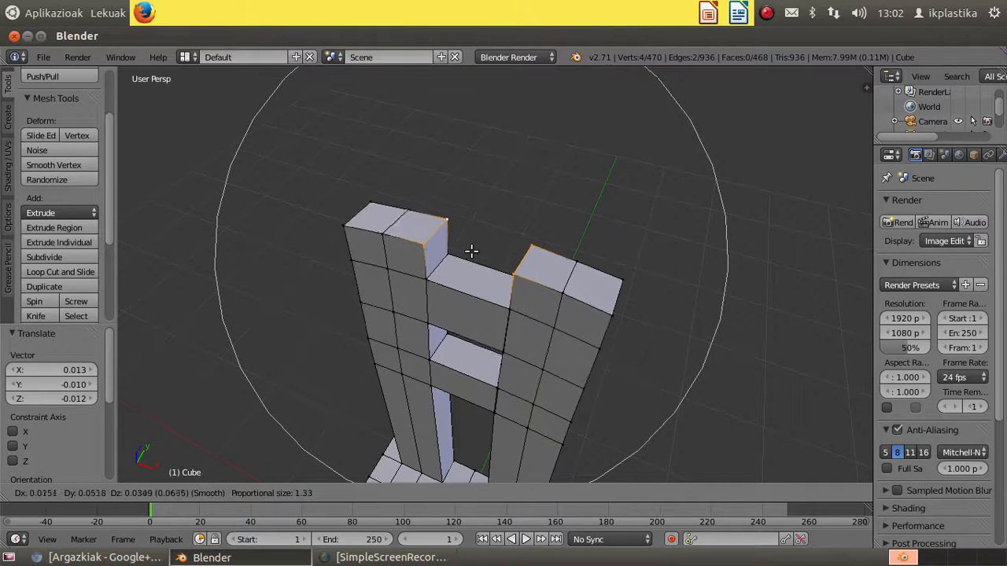
pyautogui.press('z')
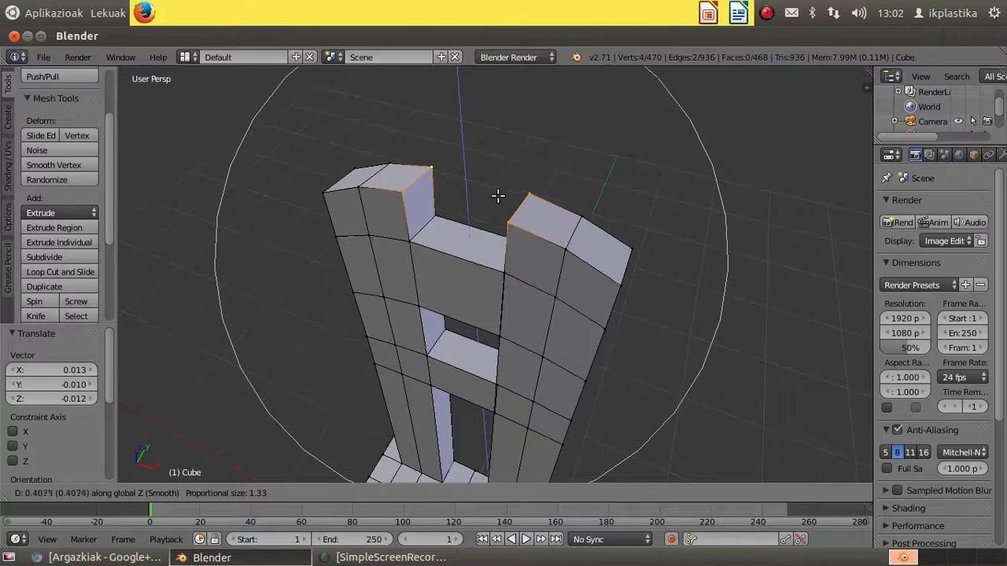
pyautogui.click(499, 194)
pyautogui.scroll(-4, 620, 262)
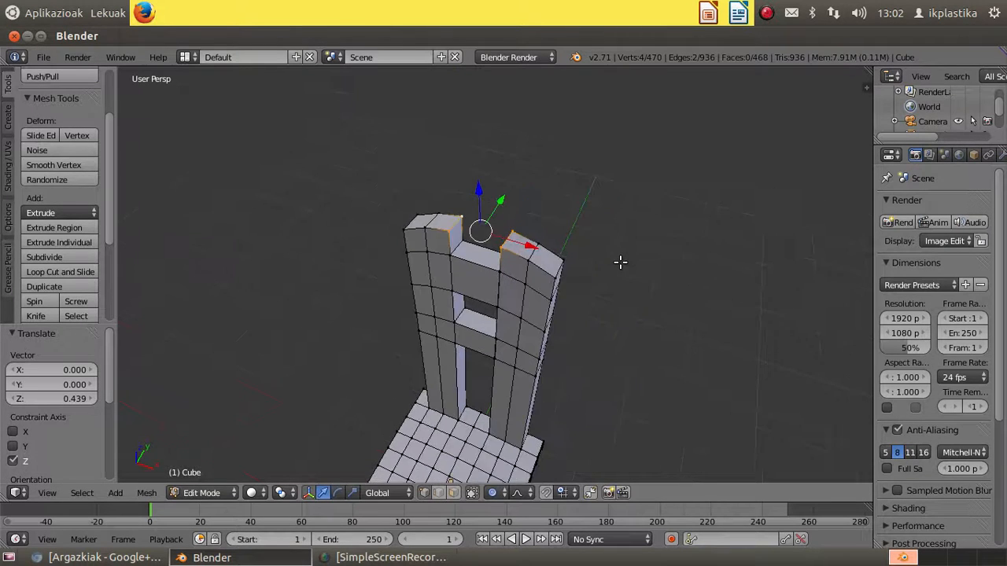
pyautogui.press('a')
# Return to Object Mode and apply smooth shading to the whole chair.
pyautogui.moveTo(582, 298); pyautogui.dragTo(558, 349, button='middle')
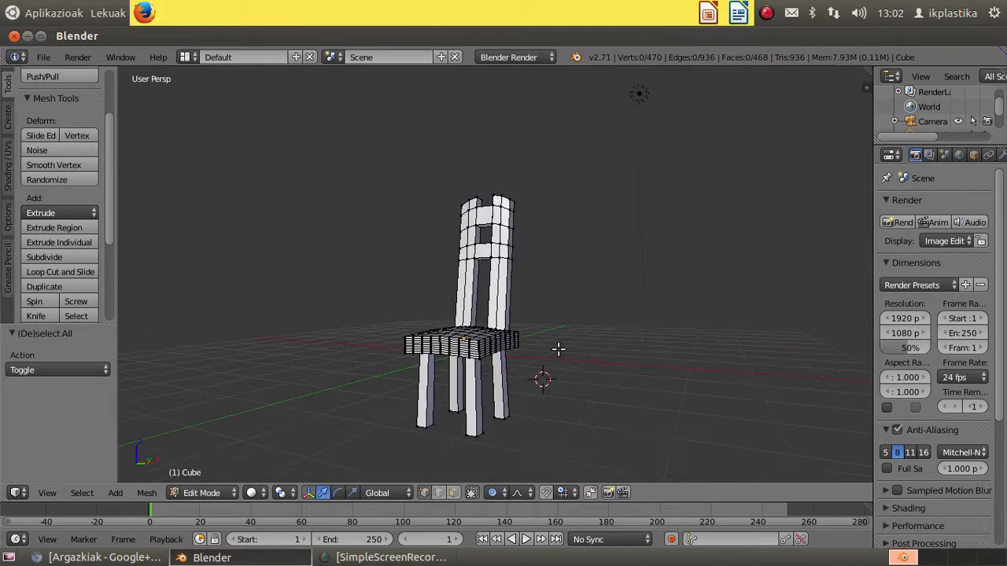
pyautogui.press('Tab')
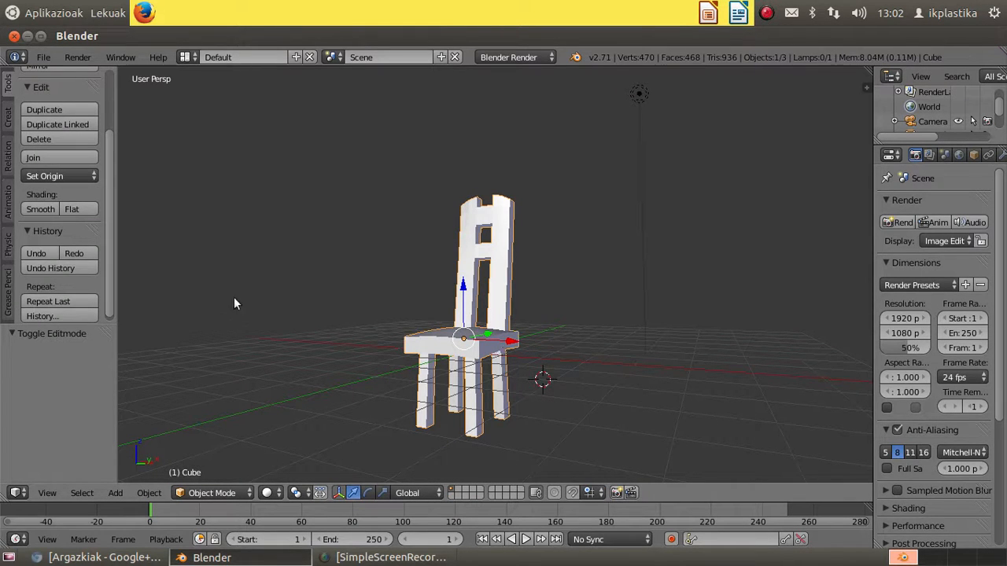
pyautogui.click(41, 210)
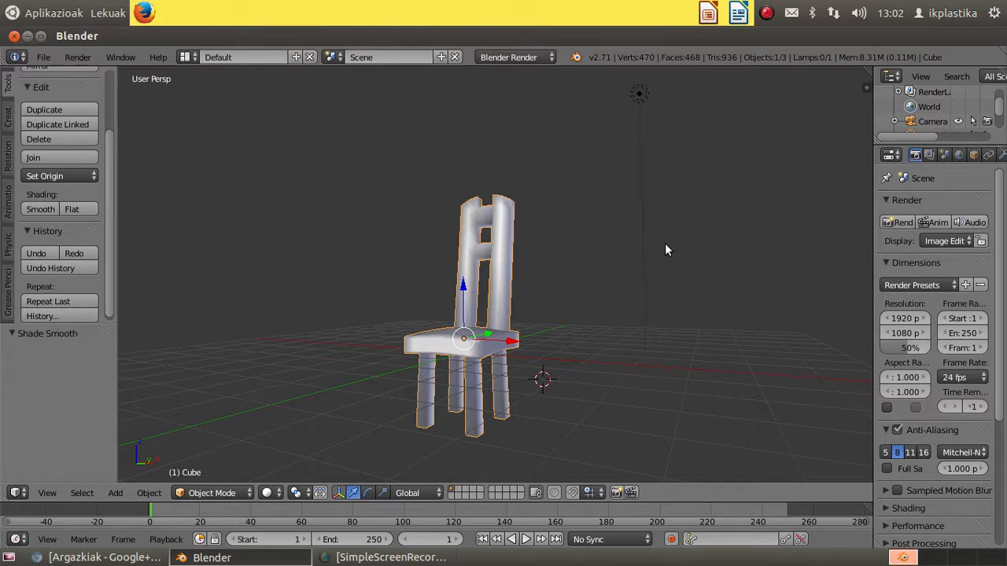
# Deselect the chair and inspect its smooth-shaded seat, legs and backrest up close and from several angles.
pyautogui.moveTo(665, 243)
pyautogui.mouseDown(button='middle')
pyautogui.moveTo(591, 262)
pyautogui.moveTo(612, 310)
pyautogui.moveTo(561, 283)
pyautogui.moveTo(561, 259)
pyautogui.moveTo(585, 252)
pyautogui.mouseUp(button='middle')
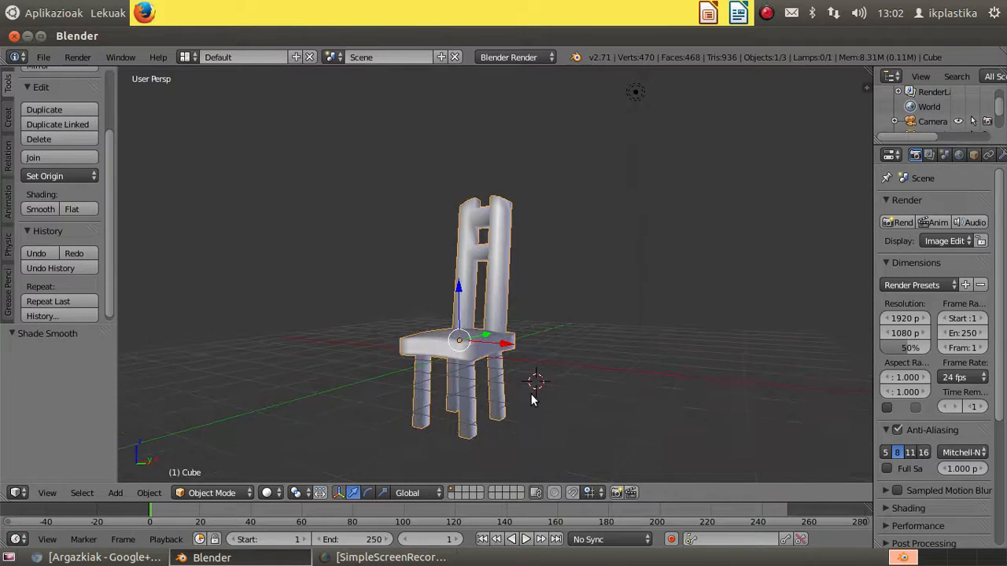
pyautogui.keyDown('shift'); pyautogui.moveTo(530, 386); pyautogui.dragTo(574, 274, button='middle'); pyautogui.keyUp('shift')
pyautogui.scroll(4, 534, 399)
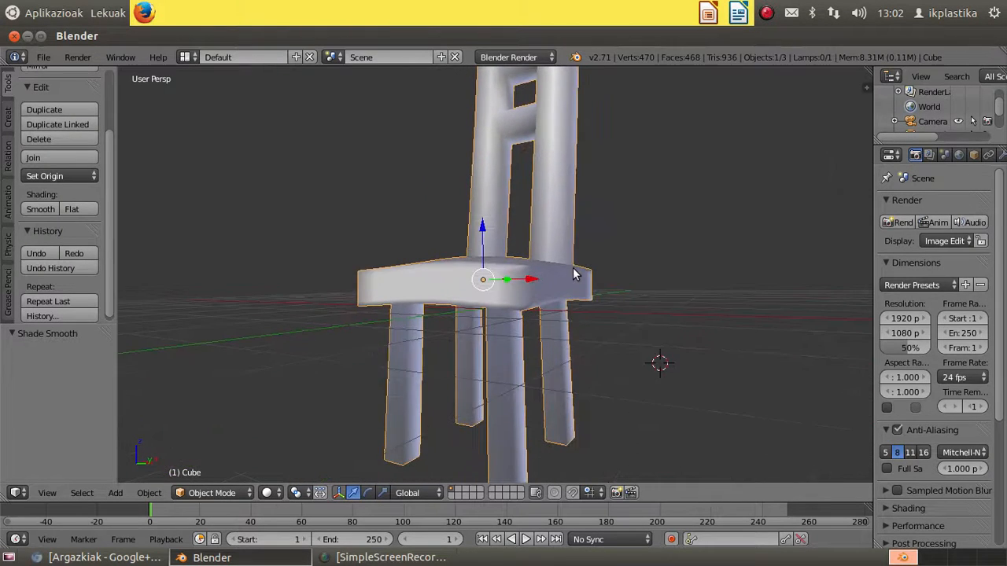
pyautogui.scroll(-2, 573, 268)
pyautogui.moveTo(593, 231); pyautogui.dragTo(587, 247, button='middle')
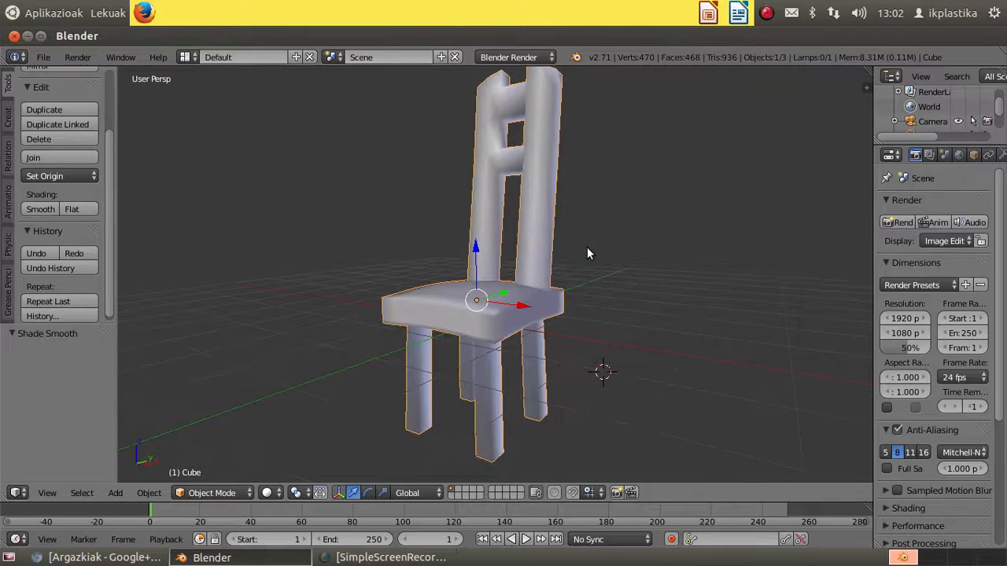
pyautogui.press('a')
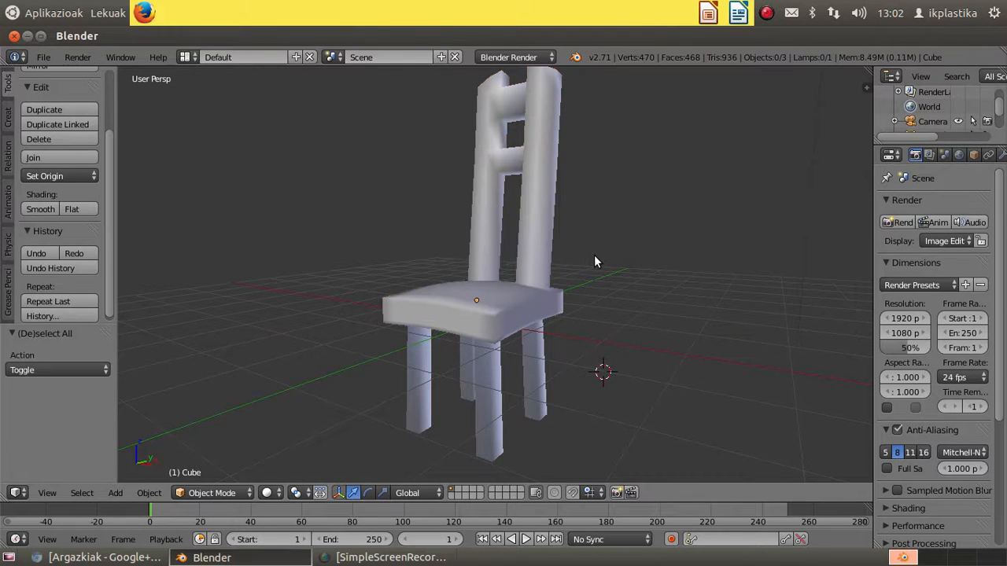
pyautogui.scroll(-2, 594, 255)
pyautogui.moveTo(596, 262); pyautogui.dragTo(618, 267, button='middle')
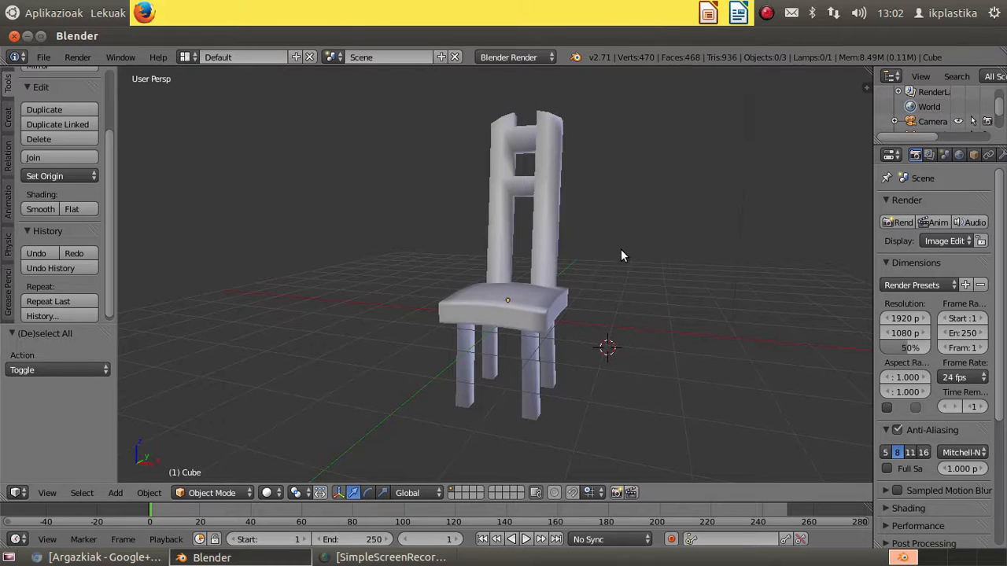
pyautogui.click(769, 12)
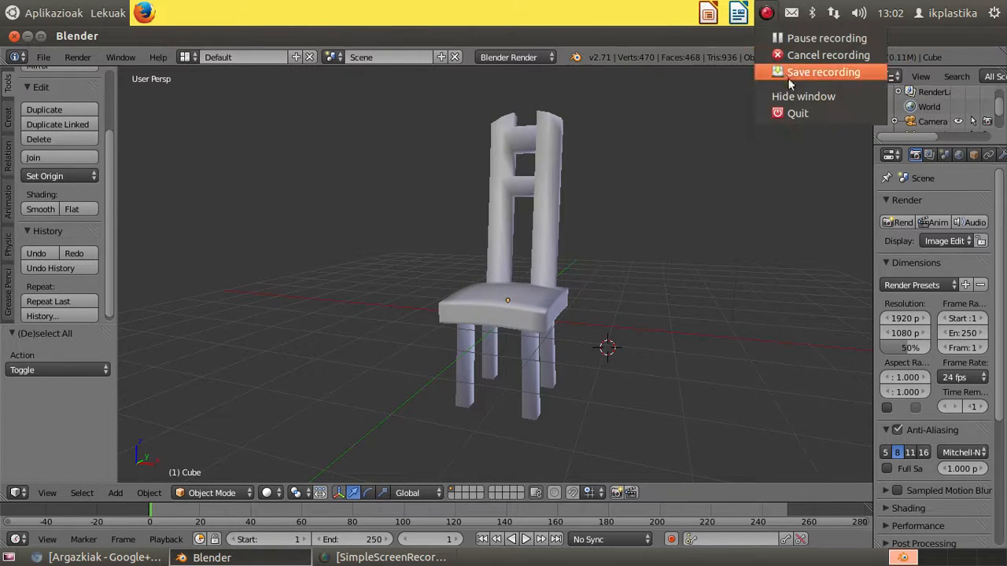